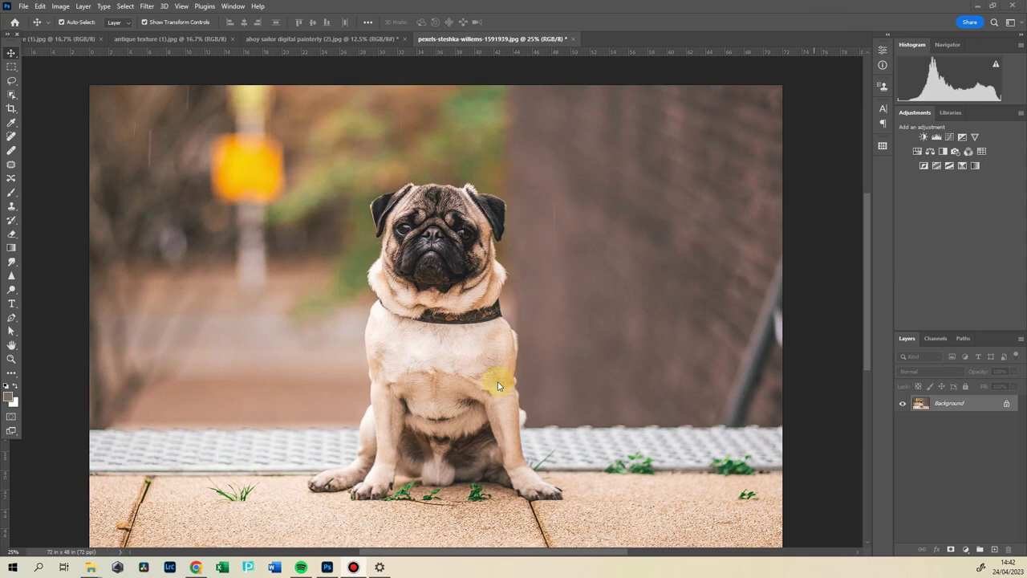
Compare the sailor painting and pug photo documents, zooming in on the sailor painting.
{"action": "left_click", "coordinate": [273, 41]}
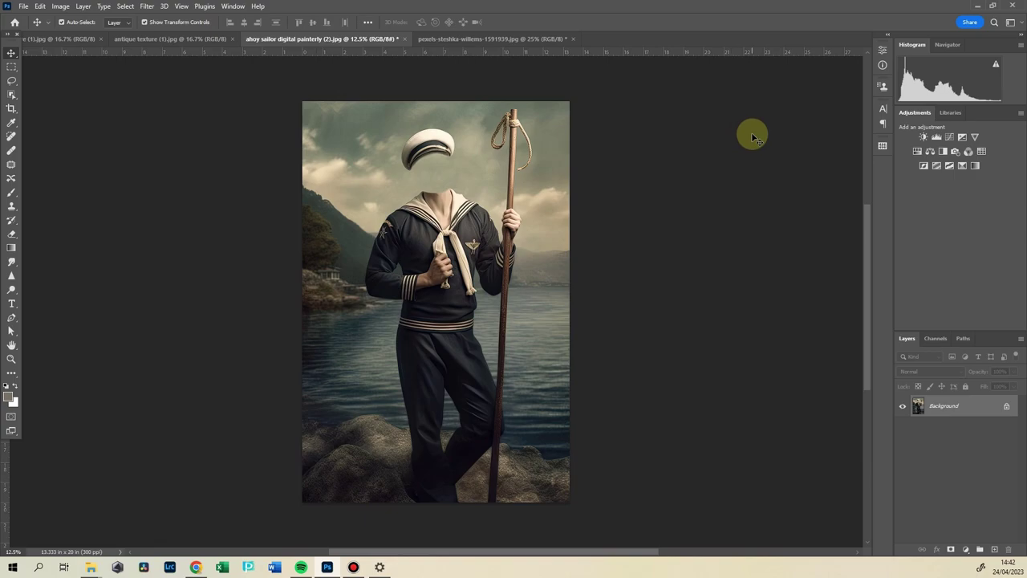
{"action": "left_click", "coordinate": [452, 40]}
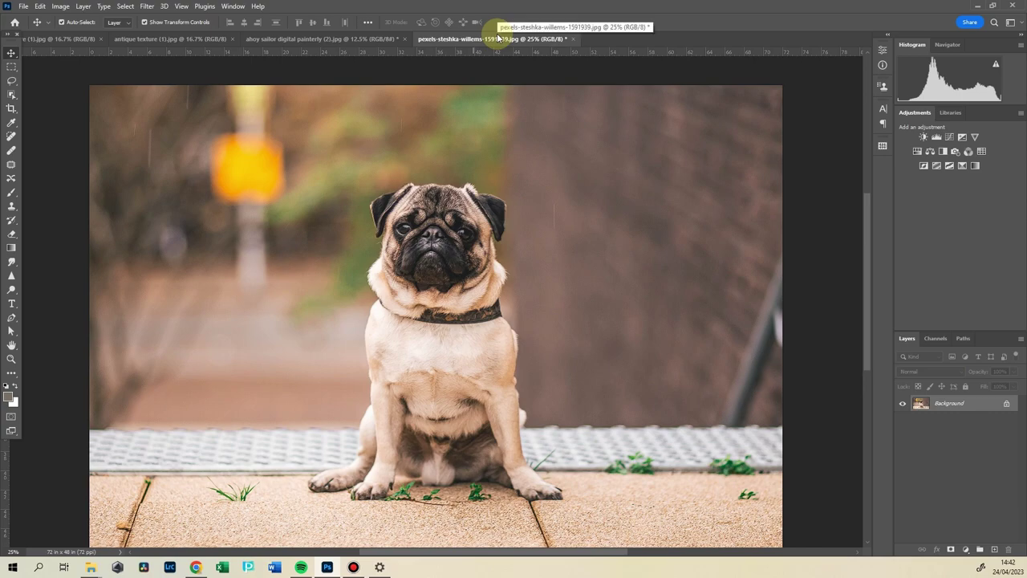
{"action": "left_click", "coordinate": [373, 39]}
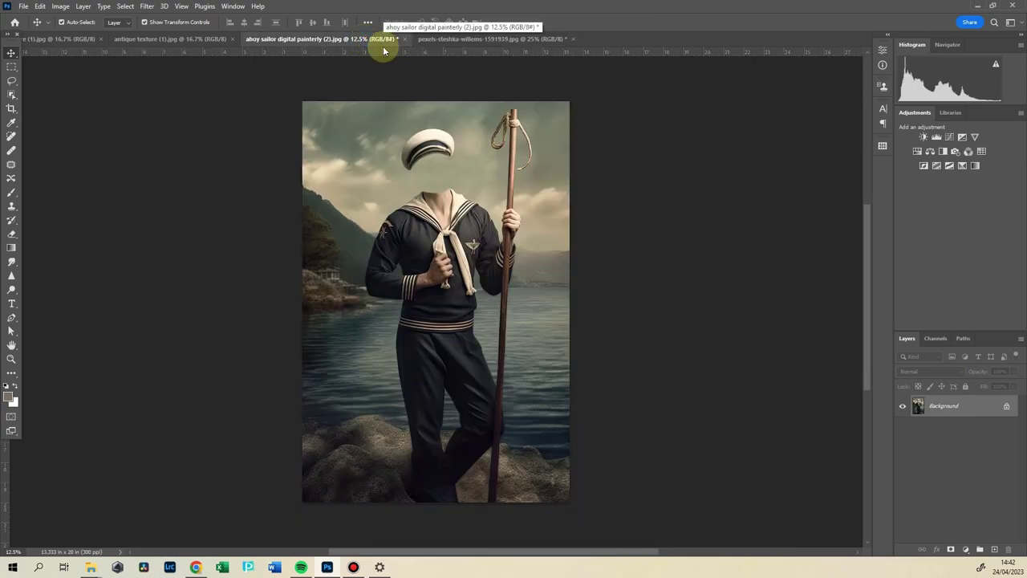
{"action": "key", "text": "ctrl+plus"}
{"action": "key", "text": "ctrl+Tab"}
{"action": "left_click", "coordinate": [339, 40]}
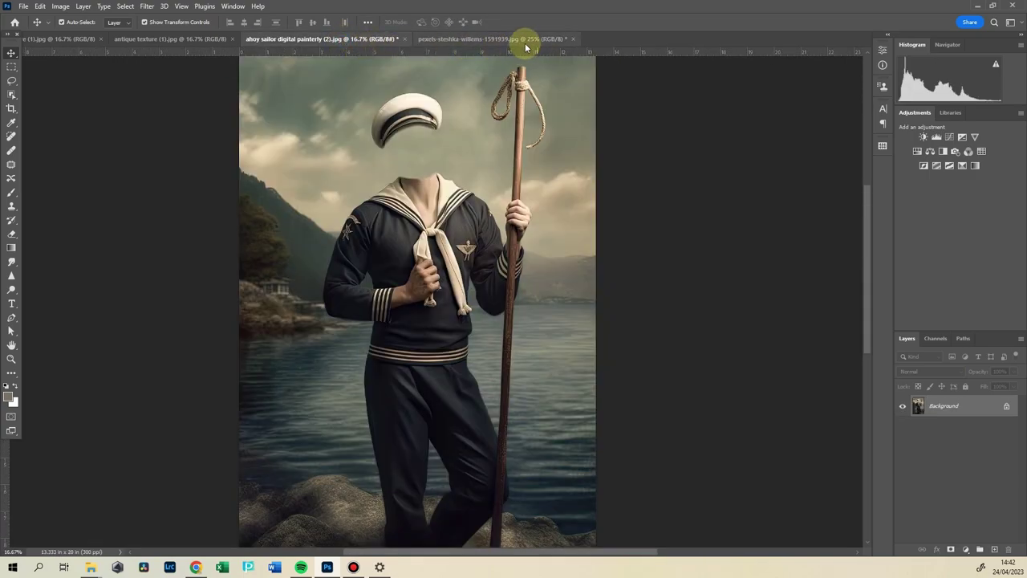
{"action": "left_click", "coordinate": [525, 41]}
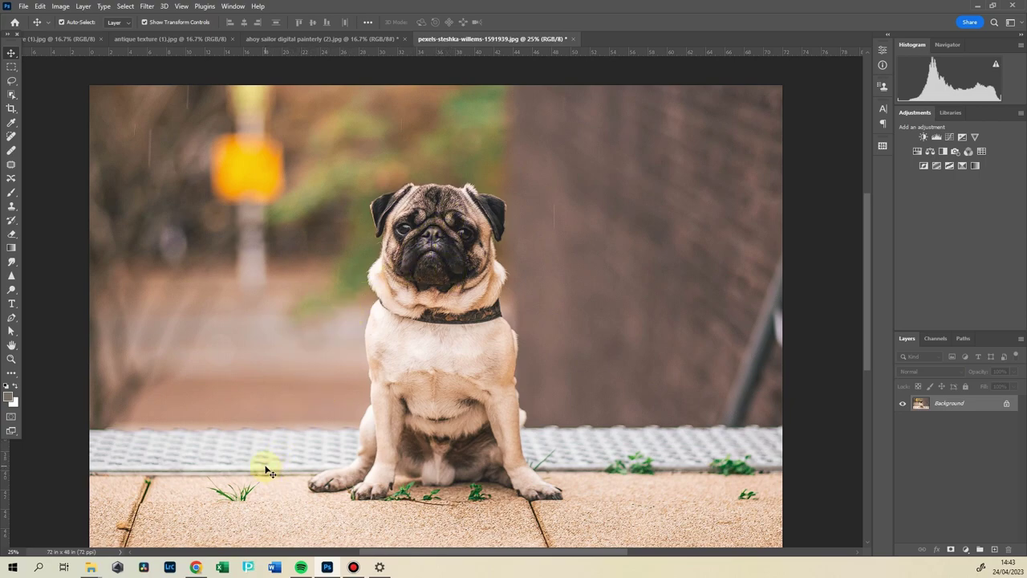
Flip the pug photo canvas horizontally and compare it against the sailor painting.
{"action": "left_click", "coordinate": [60, 8]}
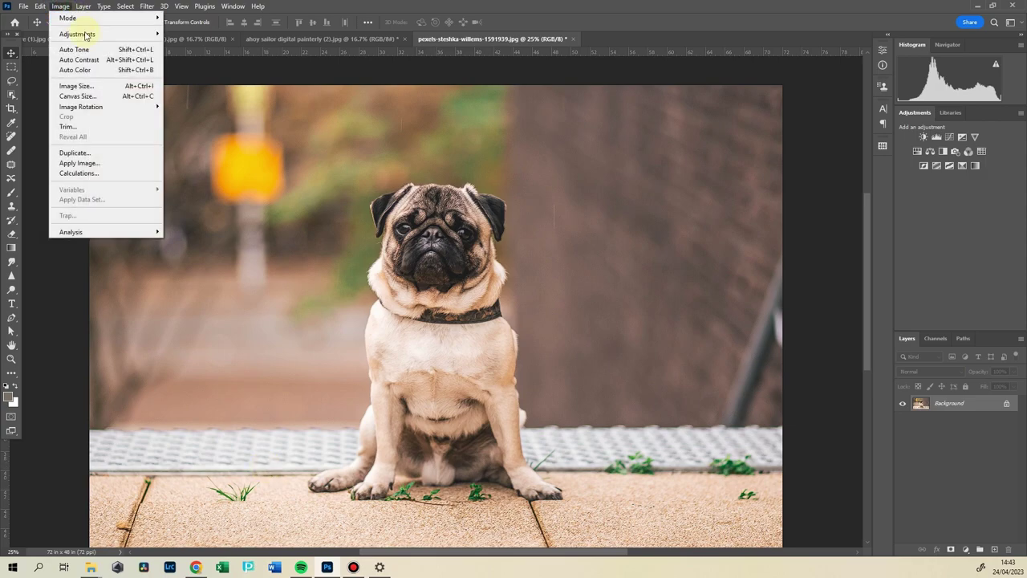
{"action": "mouse_move", "coordinate": [105, 109]}
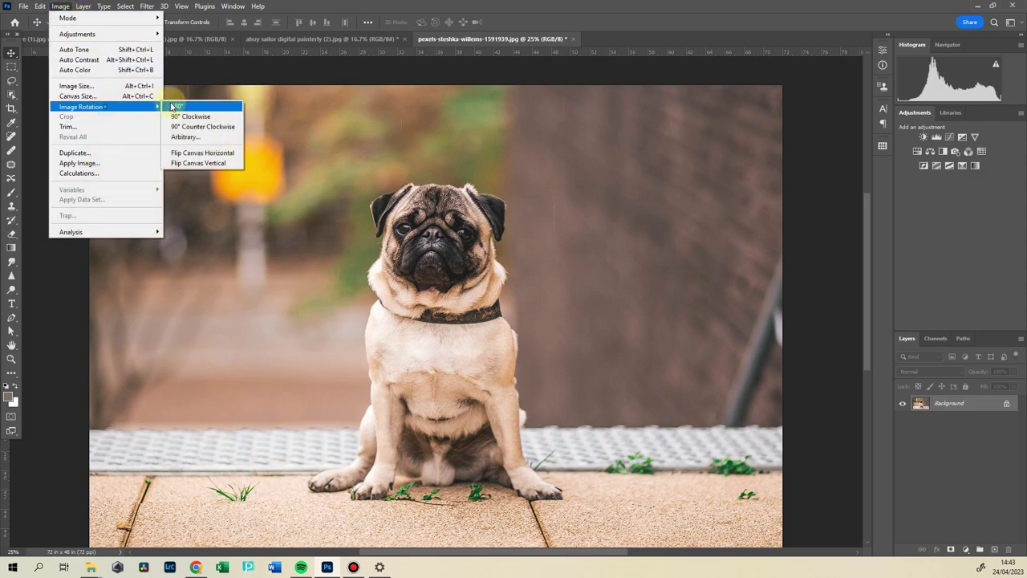
{"action": "left_click", "coordinate": [232, 154]}
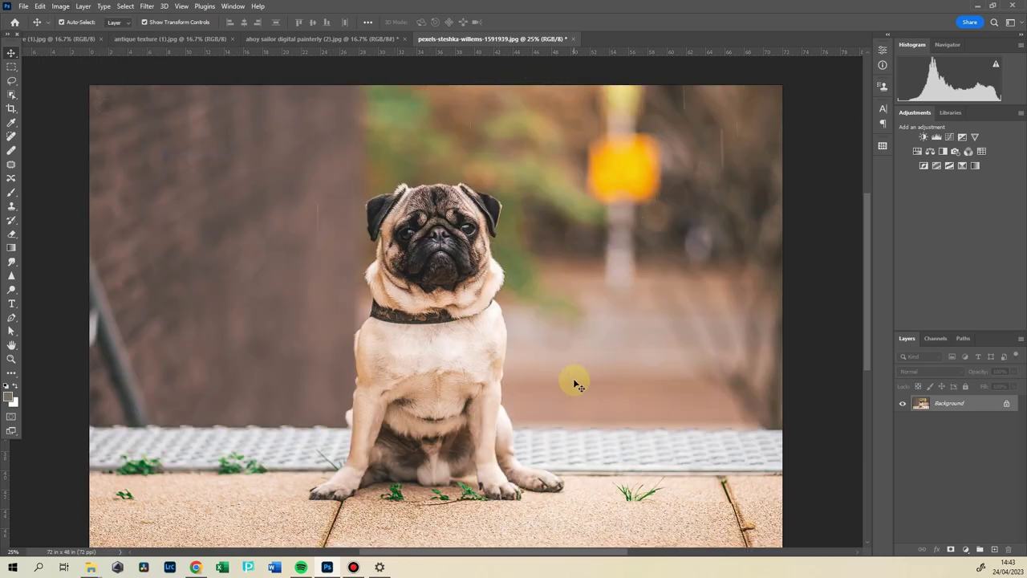
{"action": "left_click", "coordinate": [340, 40]}
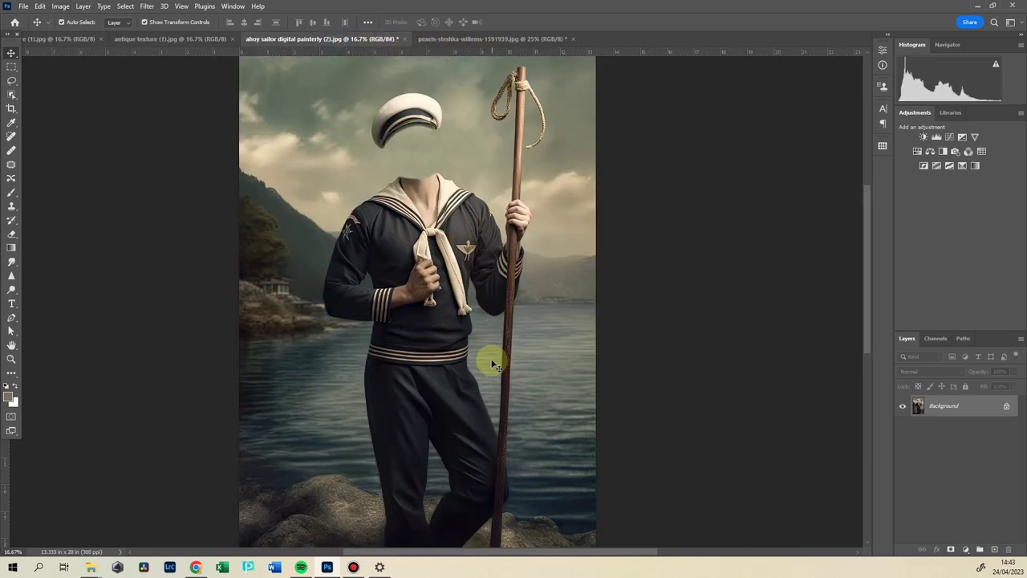
{"action": "left_click", "coordinate": [476, 39]}
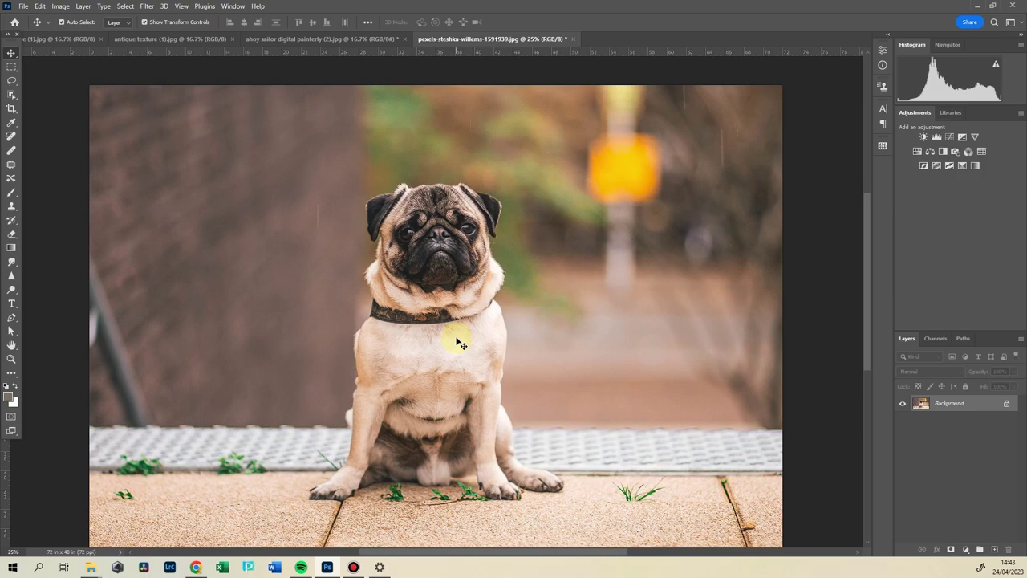
Object-select the pug, mask out its background on Layer 0, and zoom in closer.
{"action": "left_click", "coordinate": [12, 80]}
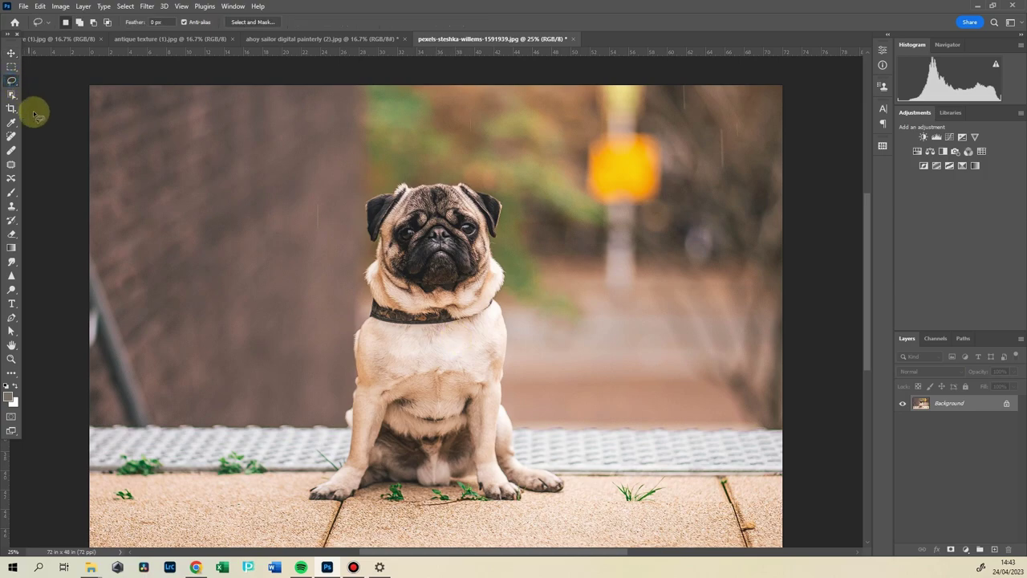
{"action": "left_click", "coordinate": [11, 94]}
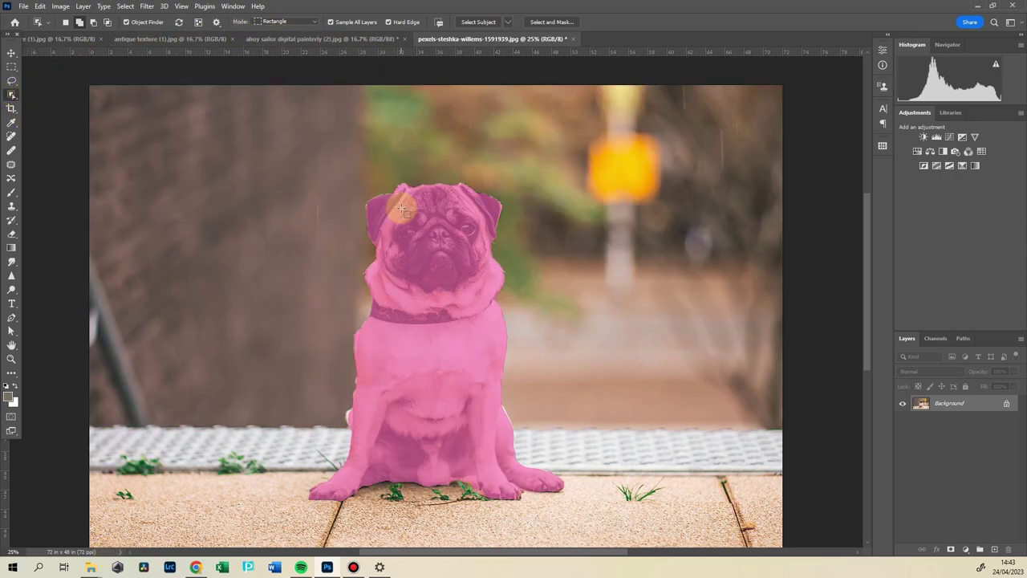
{"action": "left_click", "coordinate": [396, 202]}
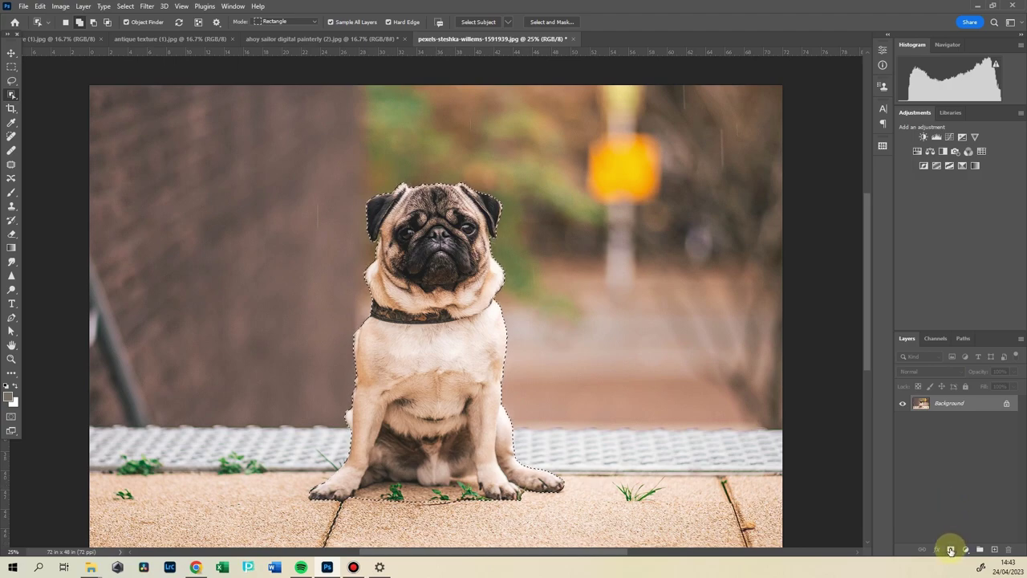
{"action": "left_click", "coordinate": [950, 549]}
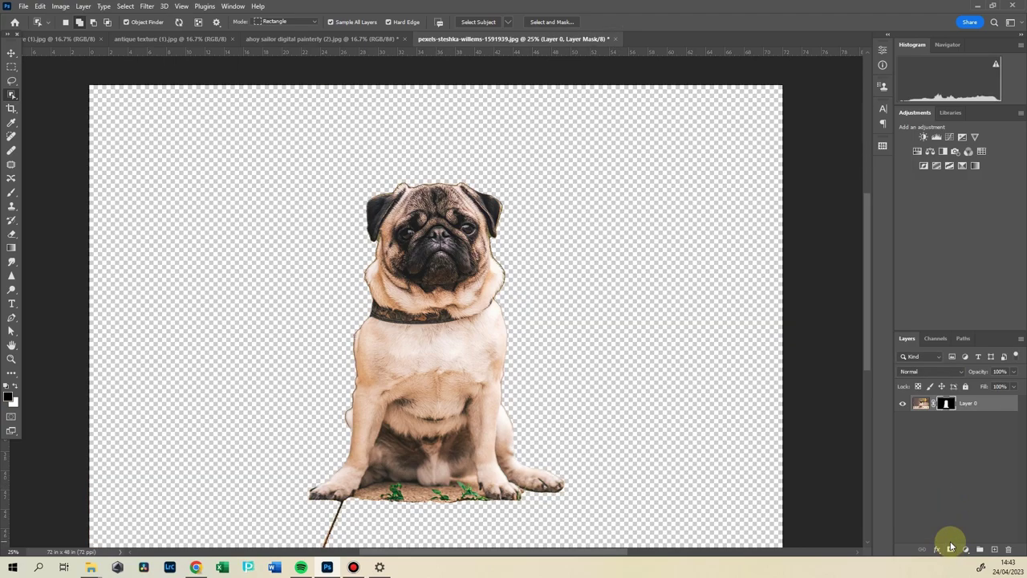
{"action": "key", "text": "ctrl+plus"}
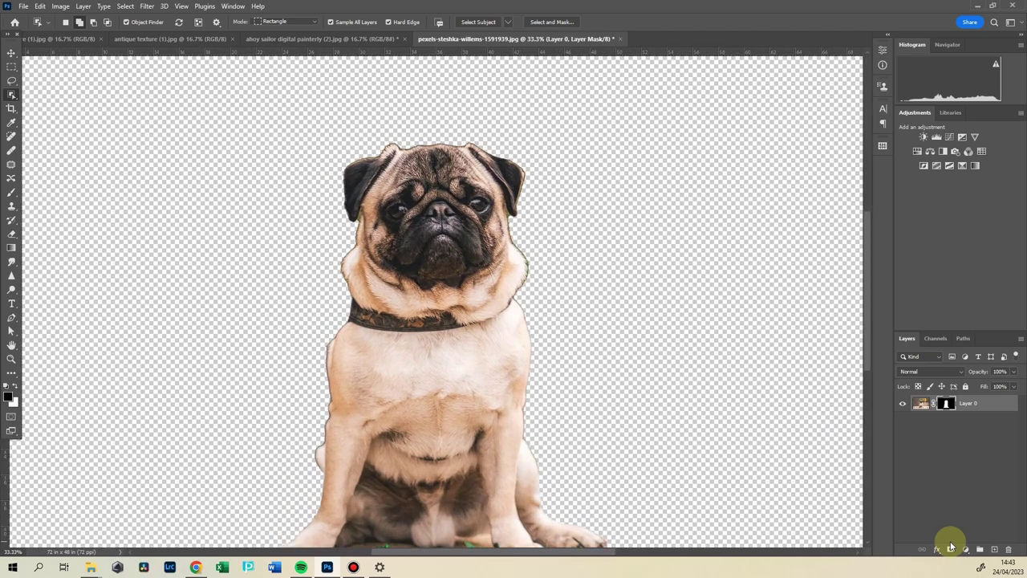
{"action": "key", "text": "ctrl+plus"}
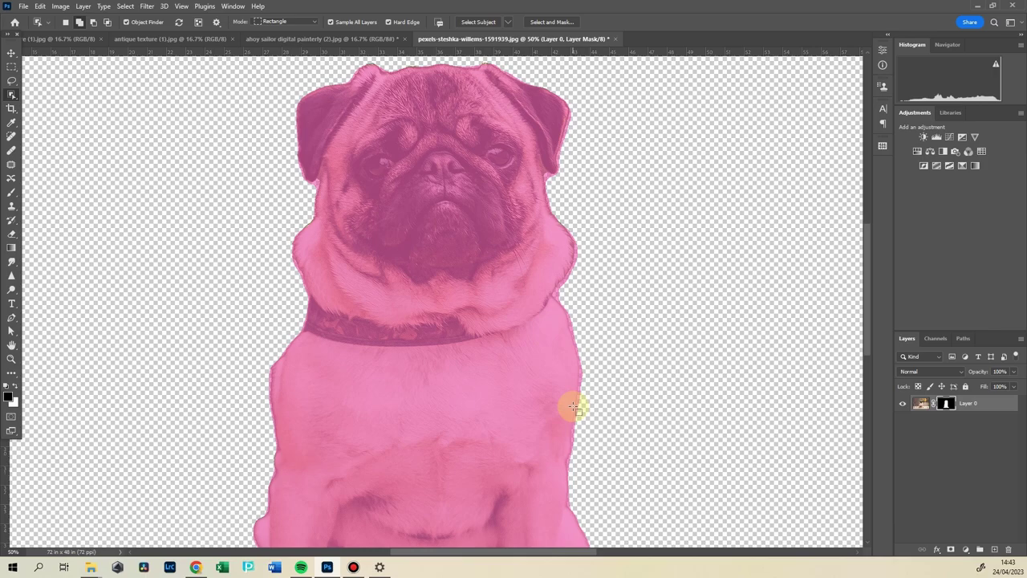
In Select and Mask, refine the pug's mask along the cheek, ears, head top and collar.
{"action": "double_click", "coordinate": [947, 403]}
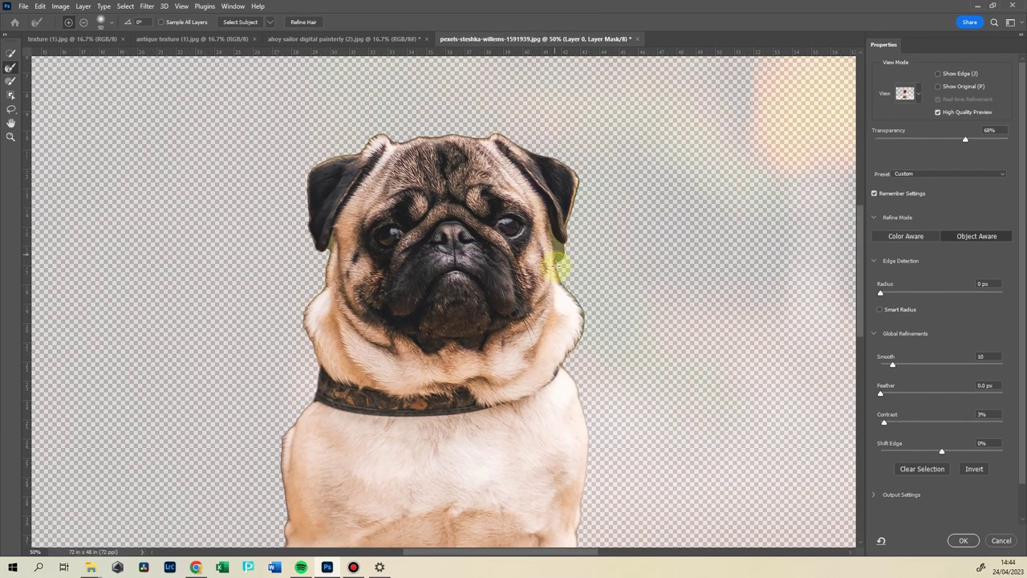
{"action": "mouse_move", "coordinate": [580, 308]}
{"action": "left_mouse_down"}
{"action": "mouse_move", "coordinate": [546, 374]}
{"action": "mouse_move", "coordinate": [562, 356]}
{"action": "left_mouse_up"}
{"action": "mouse_move", "coordinate": [573, 195]}
{"action": "left_mouse_down"}
{"action": "mouse_move", "coordinate": [382, 130]}
{"action": "mouse_move", "coordinate": [313, 175]}
{"action": "mouse_move", "coordinate": [320, 255]}
{"action": "mouse_move", "coordinate": [338, 228]}
{"action": "mouse_move", "coordinate": [304, 323]}
{"action": "mouse_move", "coordinate": [331, 391]}
{"action": "mouse_move", "coordinate": [477, 375]}
{"action": "mouse_move", "coordinate": [571, 291]}
{"action": "mouse_move", "coordinate": [553, 366]}
{"action": "mouse_move", "coordinate": [355, 399]}
{"action": "mouse_move", "coordinate": [320, 373]}
{"action": "mouse_move", "coordinate": [498, 401]}
{"action": "left_mouse_up"}
{"action": "left_click_drag", "start_coordinate": [566, 370], "coordinate": [621, 285]}
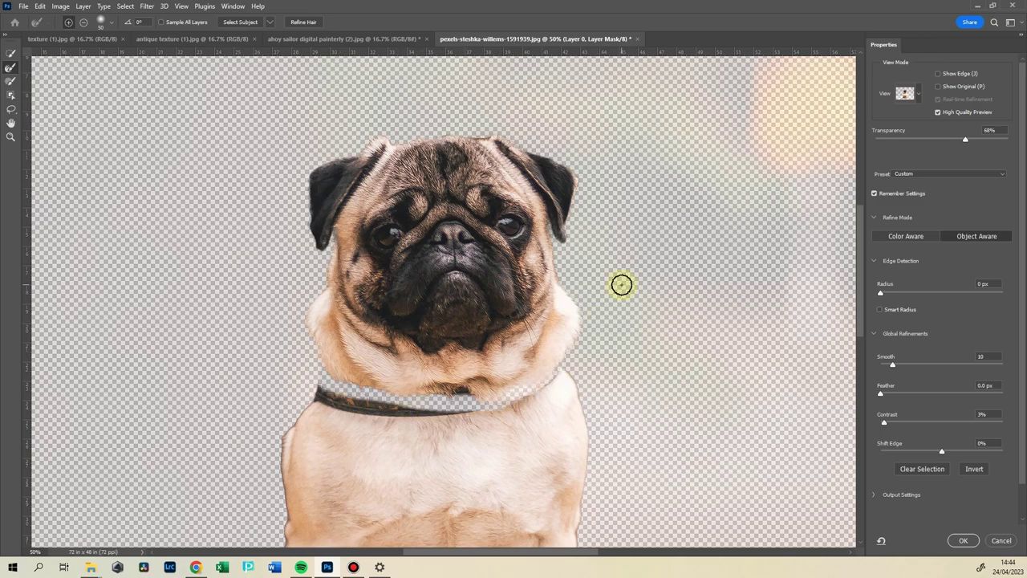
{"action": "mouse_move", "coordinate": [321, 384]}
{"action": "left_mouse_down"}
{"action": "mouse_move", "coordinate": [424, 404]}
{"action": "mouse_move", "coordinate": [527, 403]}
{"action": "left_mouse_up"}
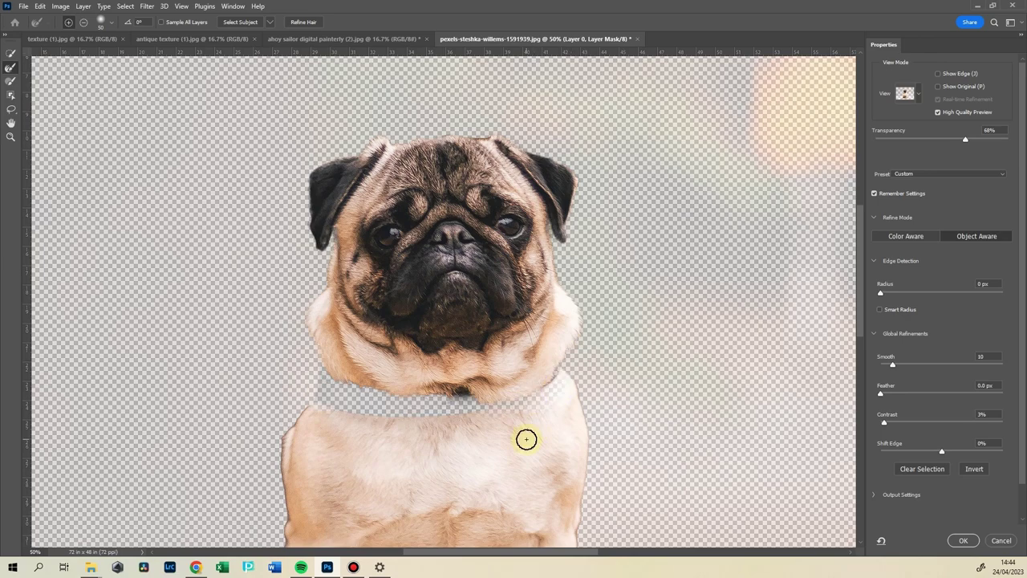
{"action": "mouse_move", "coordinate": [482, 126]}
{"action": "left_mouse_down"}
{"action": "mouse_move", "coordinate": [525, 122]}
{"action": "mouse_move", "coordinate": [520, 111]}
{"action": "left_mouse_up"}
{"action": "left_click_drag", "start_coordinate": [328, 153], "coordinate": [309, 249]}
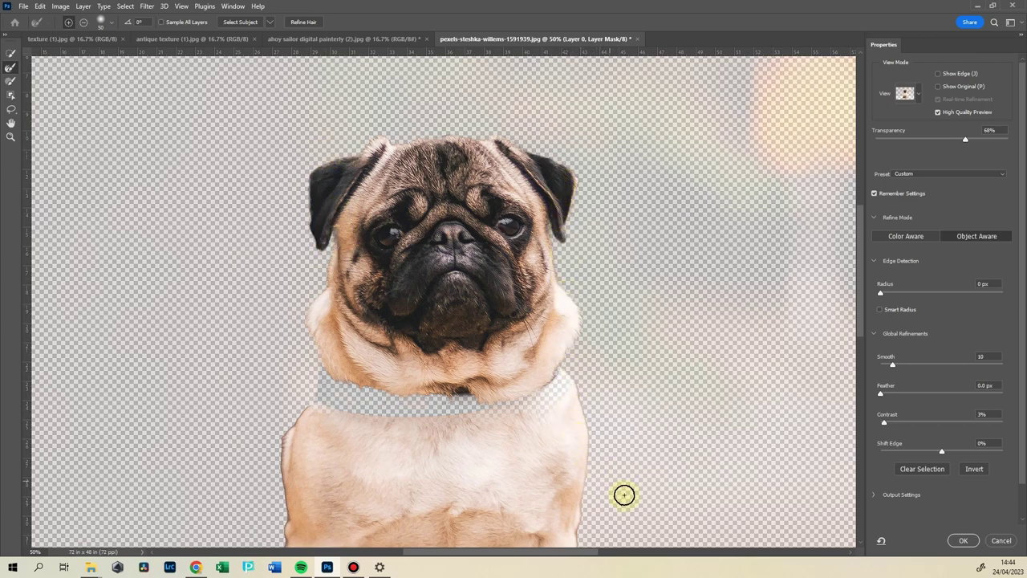
{"action": "key", "text": "Return"}
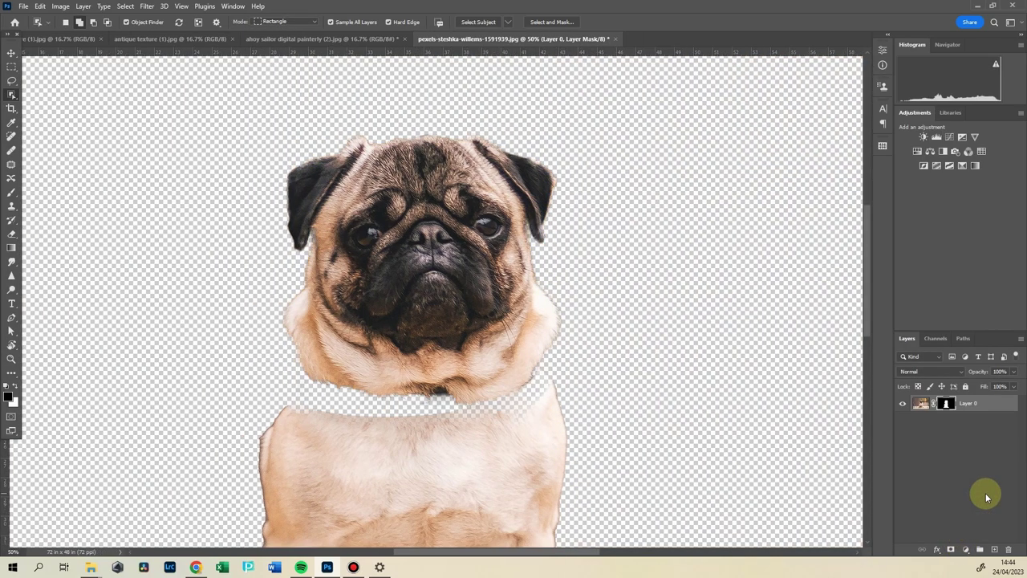
Pick the Lasso tool and apply Layer 0's mask from the mask thumbnail's context menu.
{"action": "left_click", "coordinate": [11, 80]}
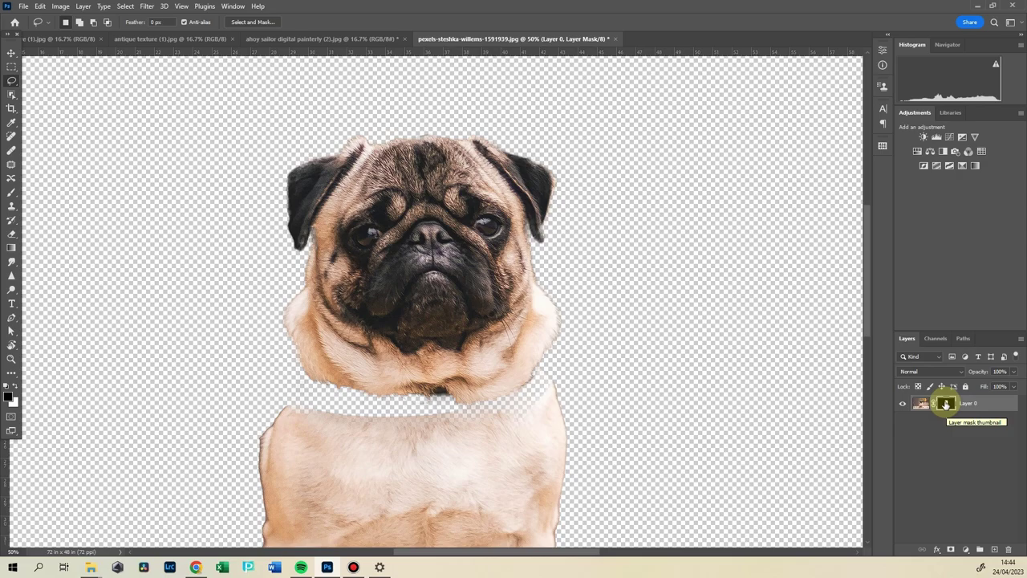
{"action": "right_click", "coordinate": [946, 403]}
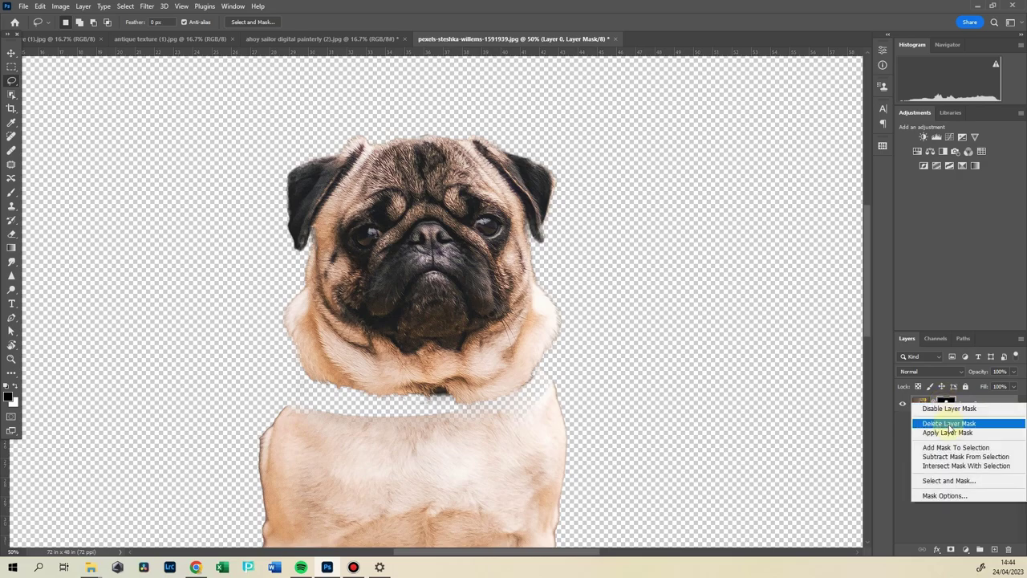
{"action": "left_click", "coordinate": [955, 433]}
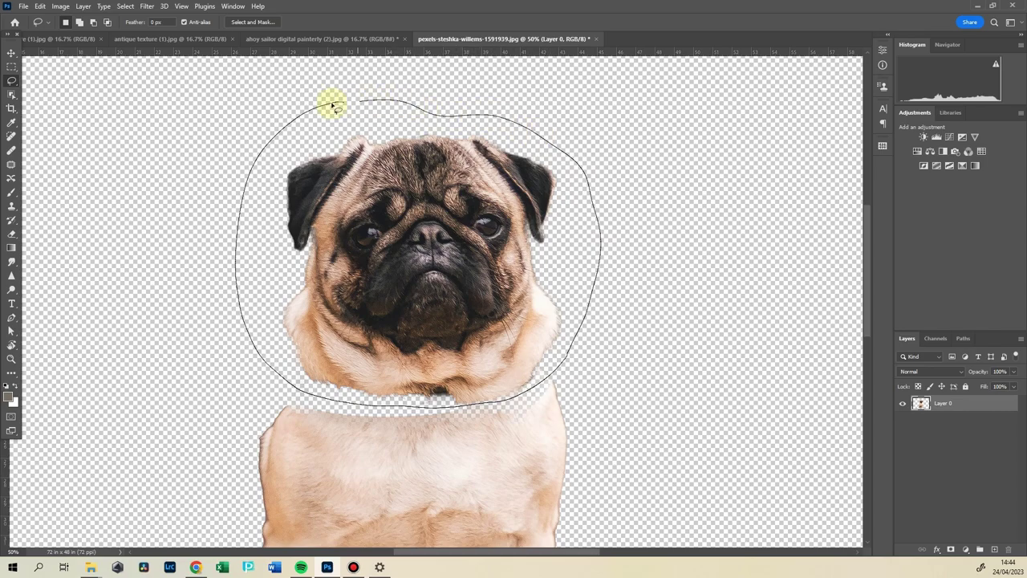
Lasso-select the pug's head and drag it up into position with the Move tool.
{"action": "left_click_drag", "start_coordinate": [332, 104], "coordinate": [345, 101]}
{"action": "left_click", "coordinate": [11, 52]}
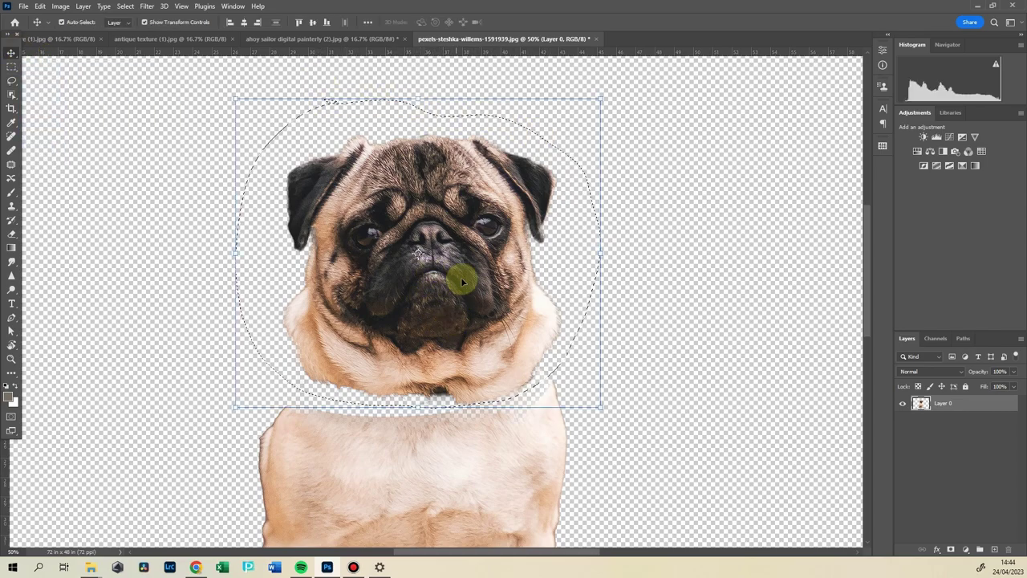
{"action": "left_click_drag", "start_coordinate": [462, 218], "coordinate": [460, 149]}
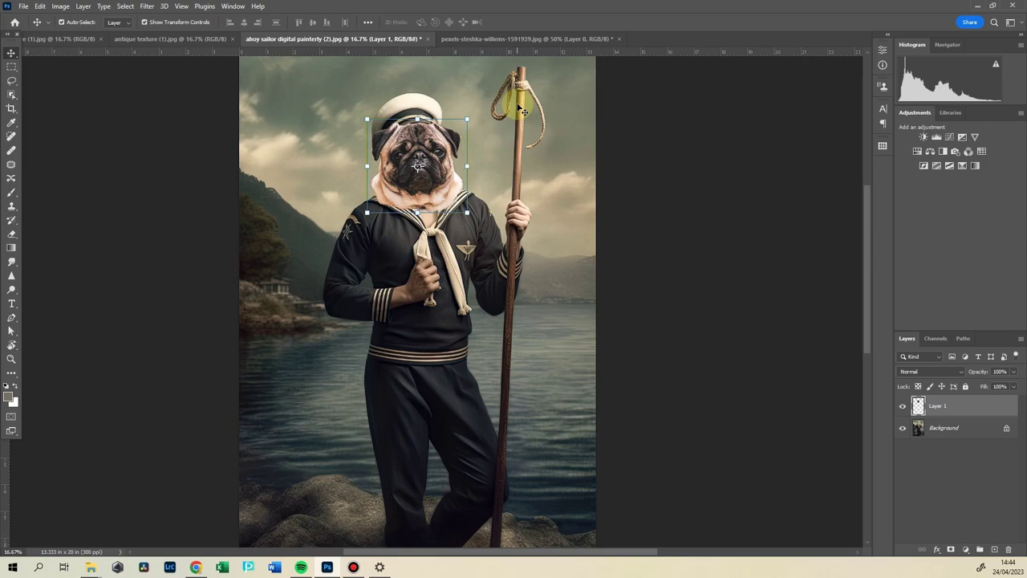
Zoom to 50%, center the pug head in view, and trial a shrink before cancelling it.
{"action": "key", "text": "ctrl+plus"}
{"action": "key", "text": "ctrl+plus"}
{"action": "key", "text": "ctrl+plus"}
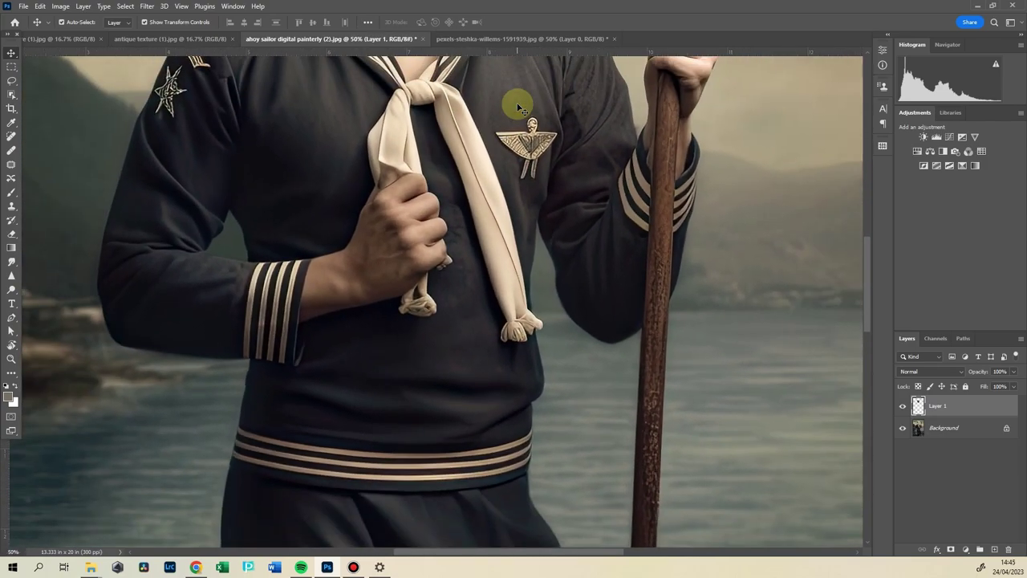
{"action": "left_click_drag", "start_coordinate": [470, 115], "coordinate": [456, 463]}
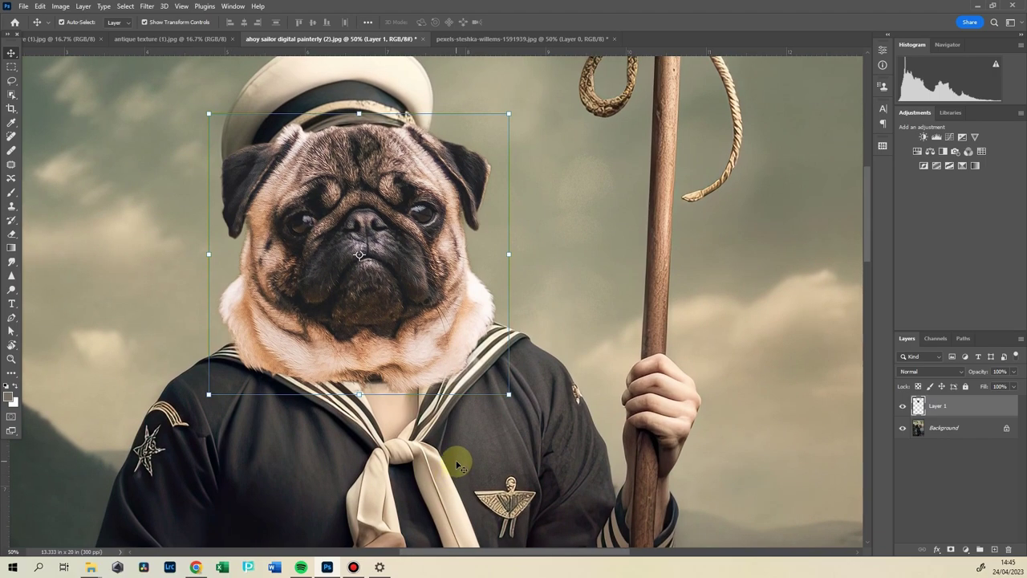
{"action": "left_click_drag", "start_coordinate": [543, 148], "coordinate": [589, 200]}
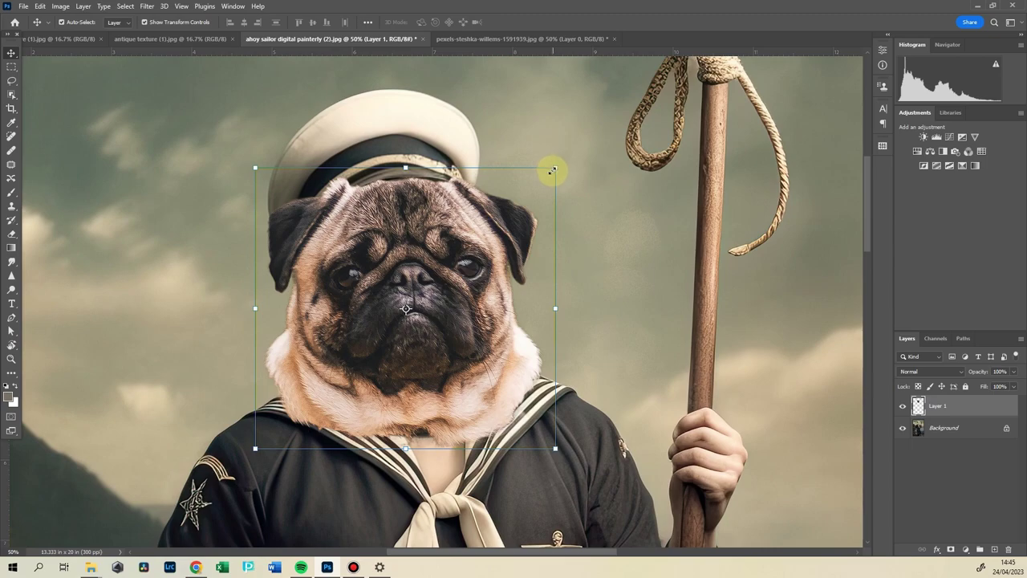
{"action": "left_click_drag", "start_coordinate": [553, 167], "coordinate": [524, 208]}
{"action": "left_click", "coordinate": [514, 23]}
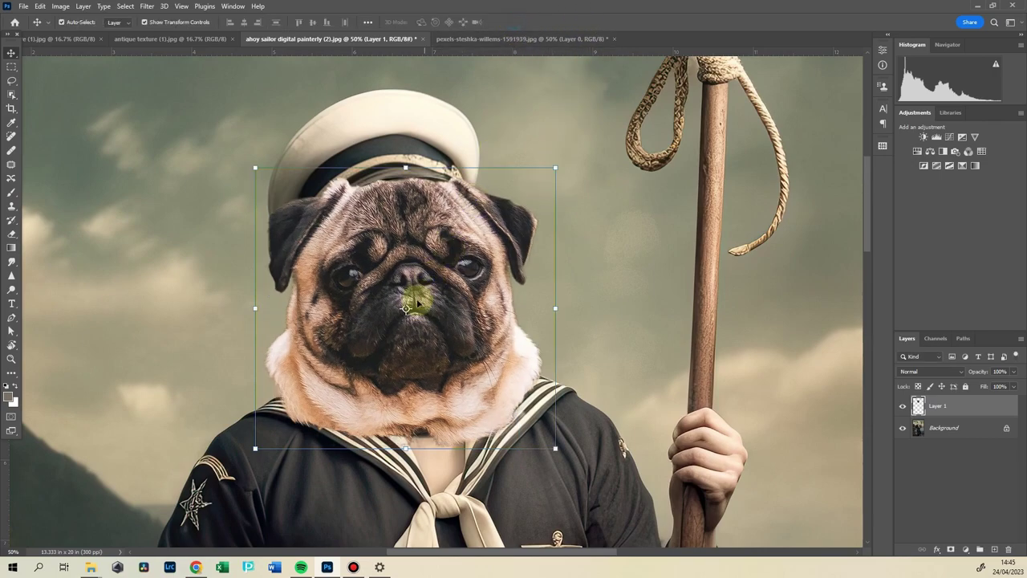
Make Layer 1 semi-transparent, reposition the pug head, and scale it to about 90%.
{"action": "left_click", "coordinate": [1014, 372]}
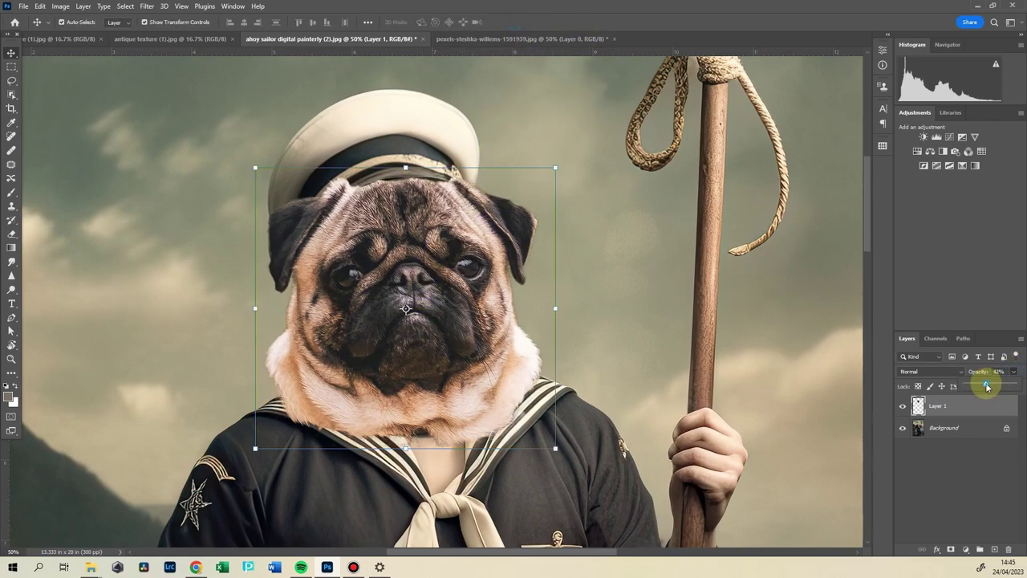
{"action": "left_click_drag", "start_coordinate": [987, 386], "coordinate": [997, 386]}
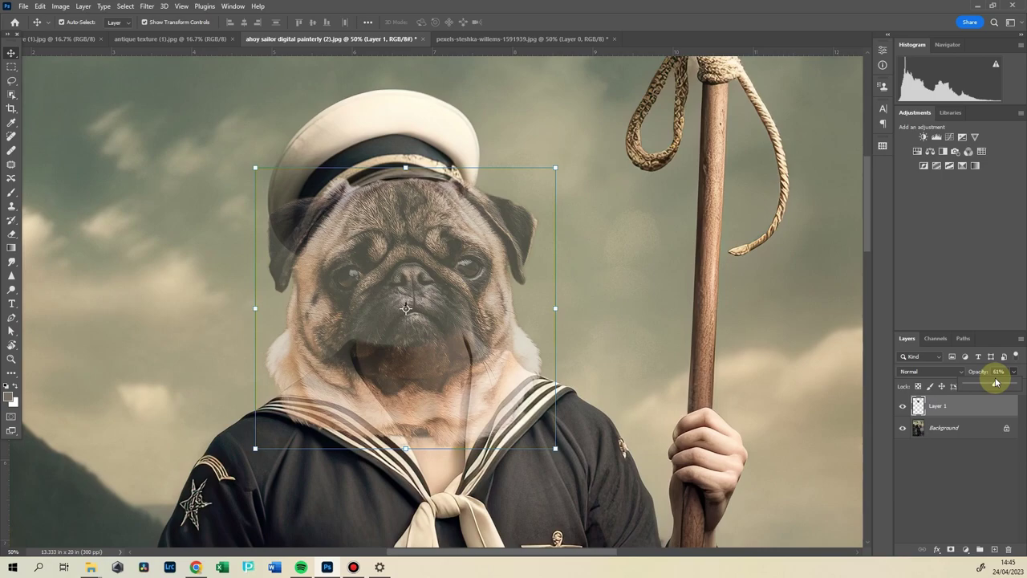
{"action": "left_click_drag", "start_coordinate": [475, 249], "coordinate": [474, 215]}
{"action": "key", "text": "ctrl+t"}
{"action": "left_click_drag", "start_coordinate": [525, 165], "coordinate": [484, 236]}
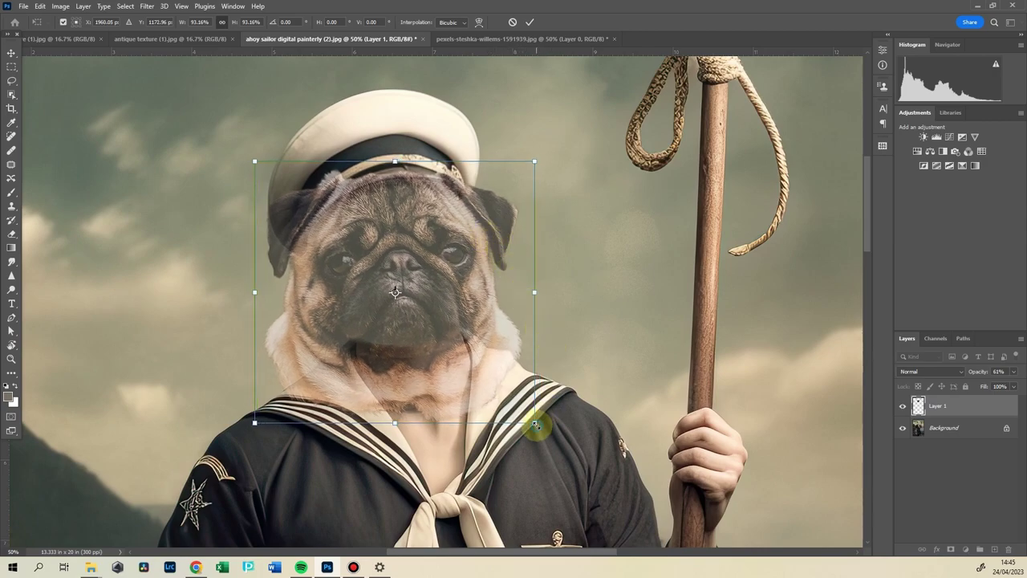
{"action": "left_click_drag", "start_coordinate": [535, 424], "coordinate": [535, 406]}
{"action": "mouse_move", "coordinate": [452, 230]}
{"action": "left_mouse_down"}
{"action": "mouse_move", "coordinate": [462, 239]}
{"action": "mouse_move", "coordinate": [465, 225]}
{"action": "left_mouse_up"}
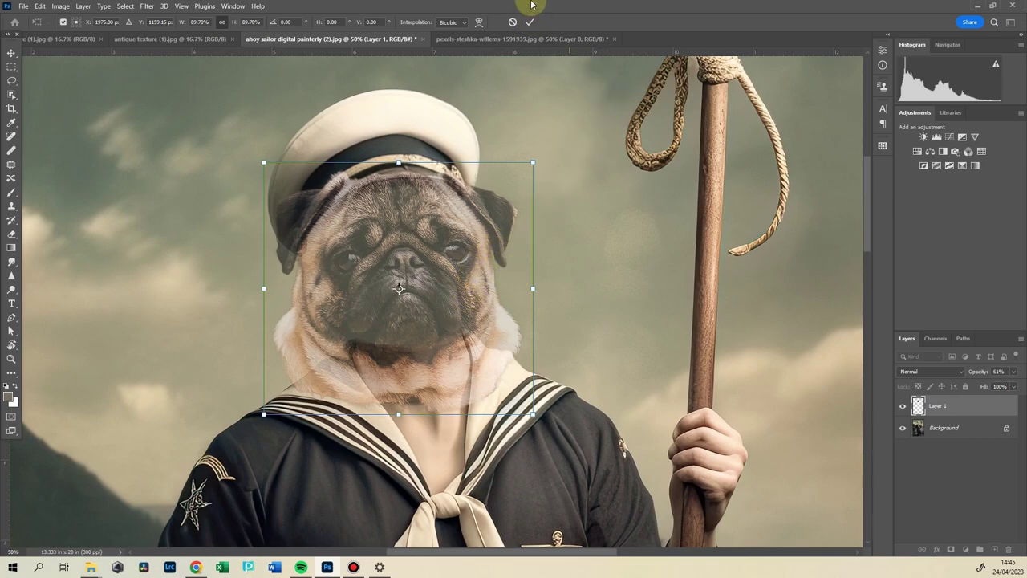
Refine the pug head scale to about 84% and commit the transform.
{"action": "key", "text": "ctrl+minus"}
{"action": "key", "text": "ctrl+minus"}
{"action": "key", "text": "ctrl+minus"}
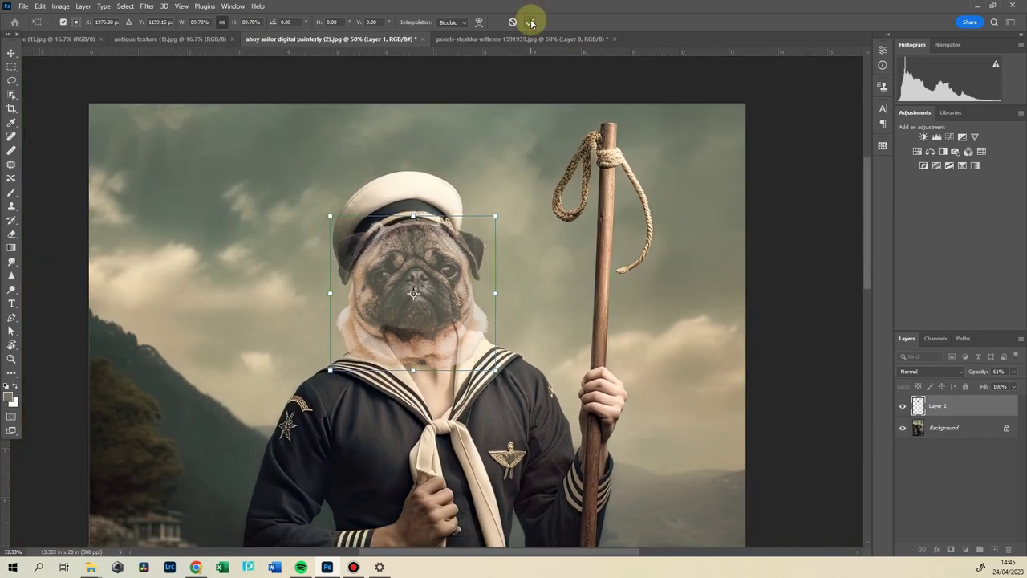
{"action": "key", "text": "ctrl+plus"}
{"action": "key", "text": "ctrl+plus"}
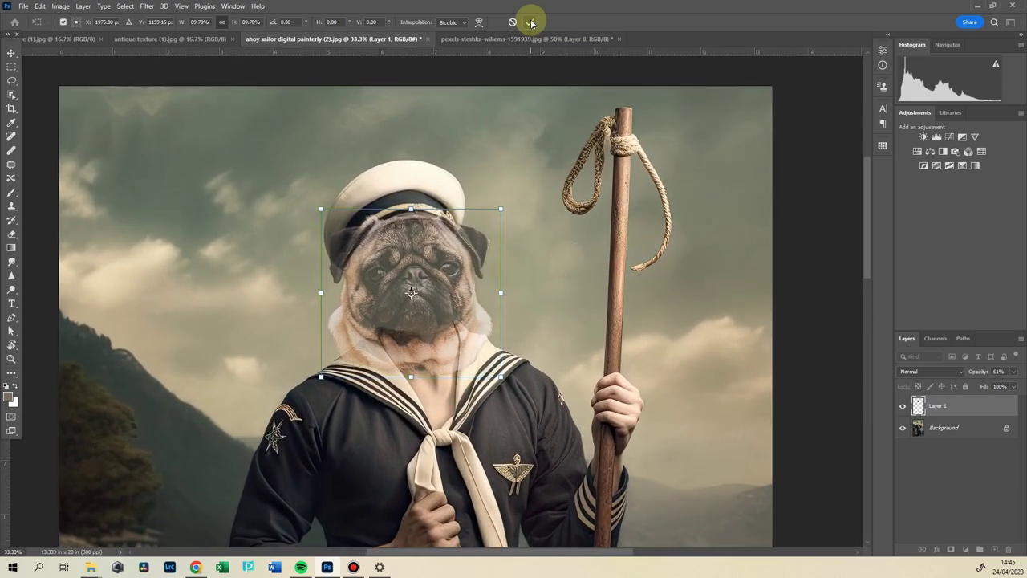
{"action": "mouse_move", "coordinate": [502, 209]}
{"action": "left_mouse_down"}
{"action": "mouse_move", "coordinate": [495, 222]}
{"action": "mouse_move", "coordinate": [495, 212]}
{"action": "left_mouse_up"}
{"action": "key", "text": "ctrl+minus"}
{"action": "left_click_drag", "start_coordinate": [551, 385], "coordinate": [541, 290]}
{"action": "left_click", "coordinate": [530, 21]}
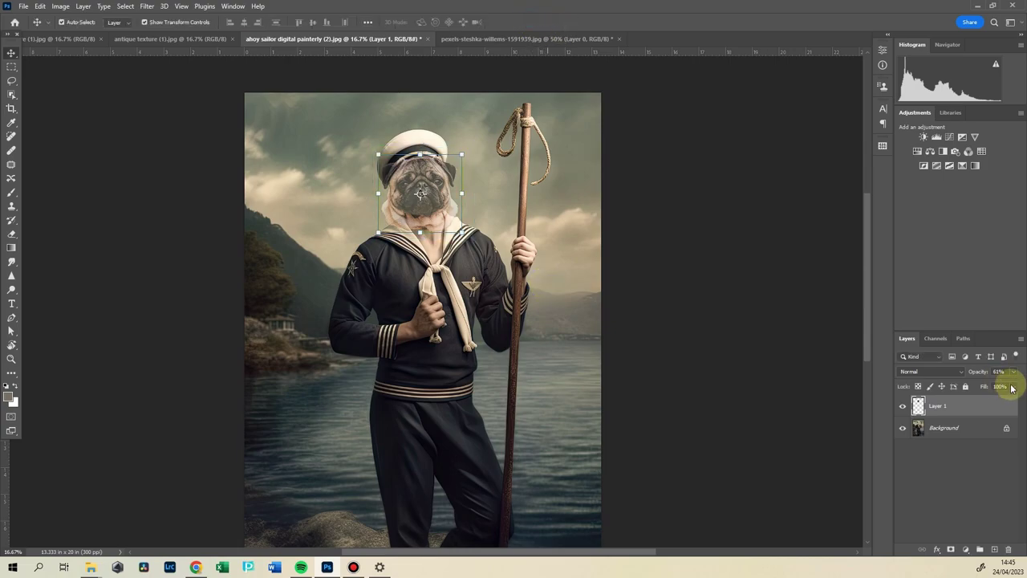
Bring Layer 1 back to full opacity, then lower it toward about 79%.
{"action": "left_click", "coordinate": [1012, 371]}
{"action": "mouse_move", "coordinate": [1008, 388]}
{"action": "left_mouse_down"}
{"action": "mouse_move", "coordinate": [1020, 385]}
{"action": "mouse_move", "coordinate": [999, 388]}
{"action": "left_mouse_up"}
{"action": "key", "text": "ctrl+plus"}
{"action": "key", "text": "ctrl+plus"}
{"action": "key", "text": "ctrl+plus"}
{"action": "key", "text": "ctrl+plus"}
{"action": "left_click", "coordinate": [1013, 371]}
Set Layer 1 opacity to 62%, toggle it to compare, and add a white layer mask.
{"action": "left_click", "coordinate": [986, 394]}
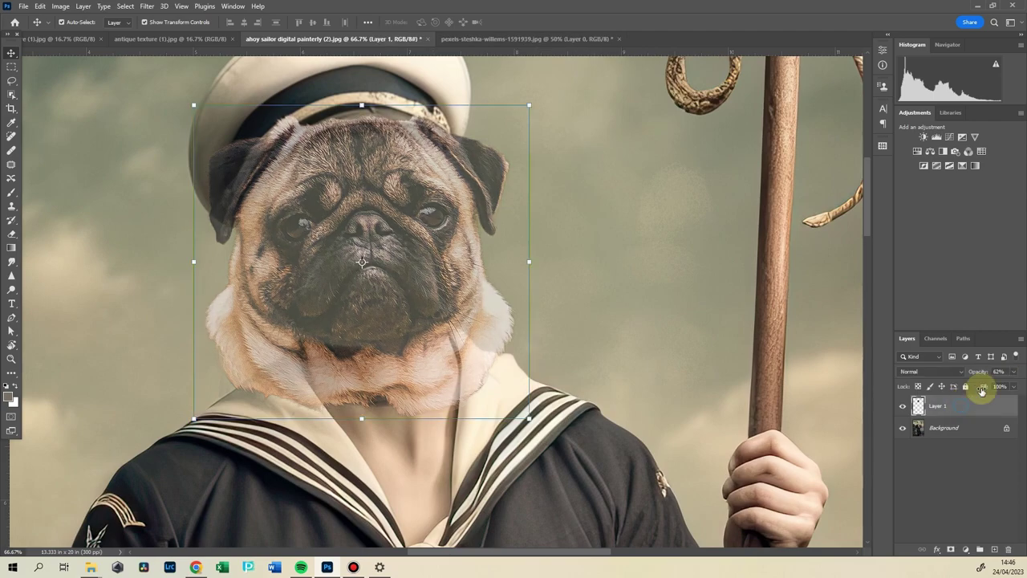
{"action": "left_click", "coordinate": [902, 407]}
{"action": "left_click", "coordinate": [902, 407]}
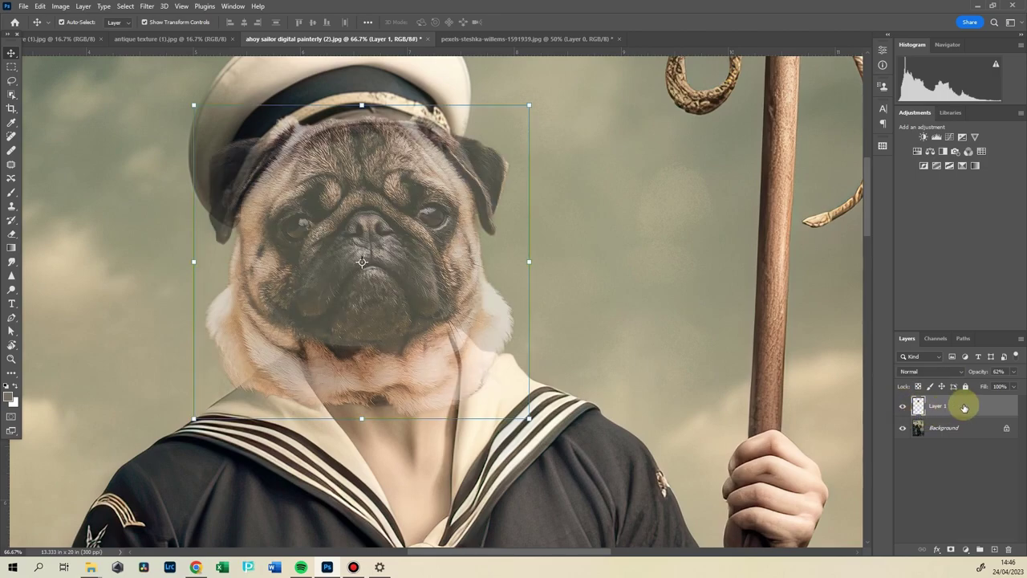
{"action": "left_click", "coordinate": [951, 550]}
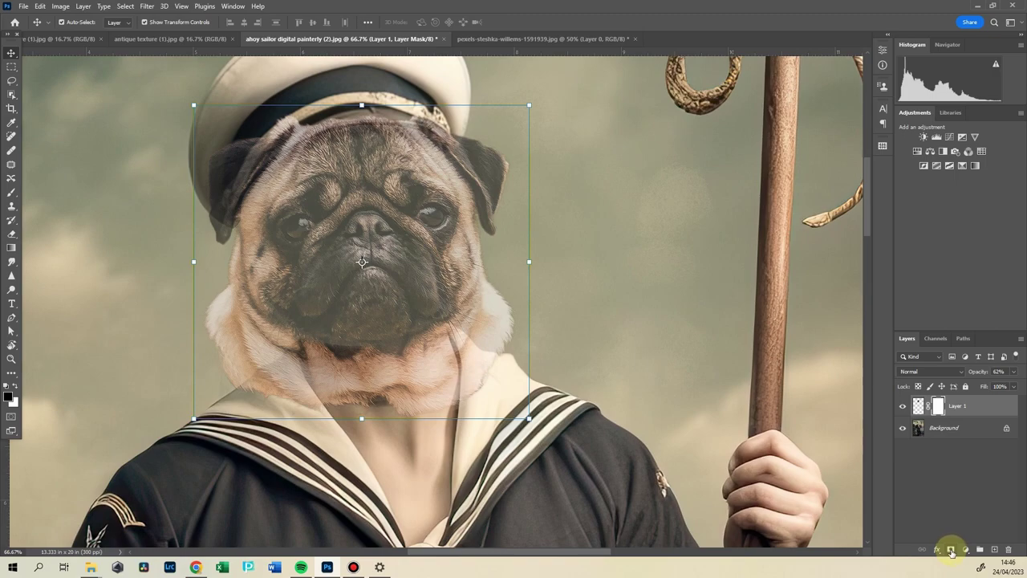
Select the Brush tool at 100% opacity with the Soft Round 112 2570 preset.
{"action": "left_click", "coordinate": [11, 193]}
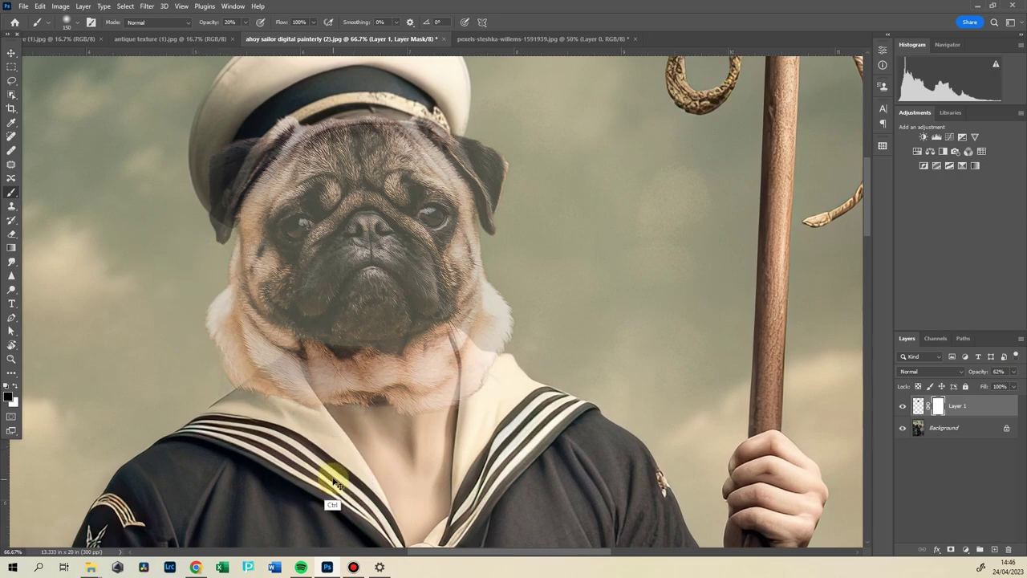
{"action": "key", "text": "0"}
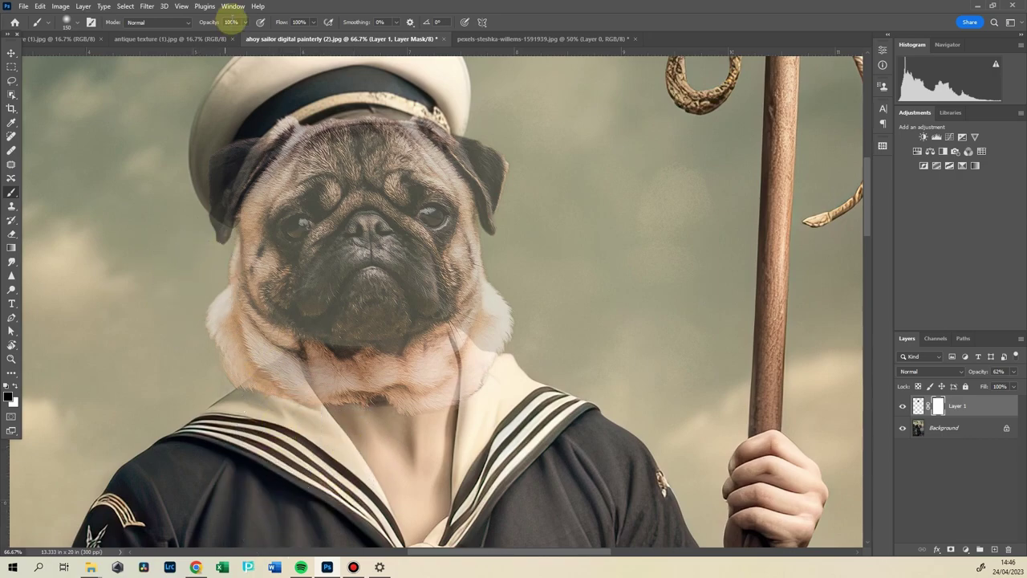
{"action": "left_click", "coordinate": [75, 21]}
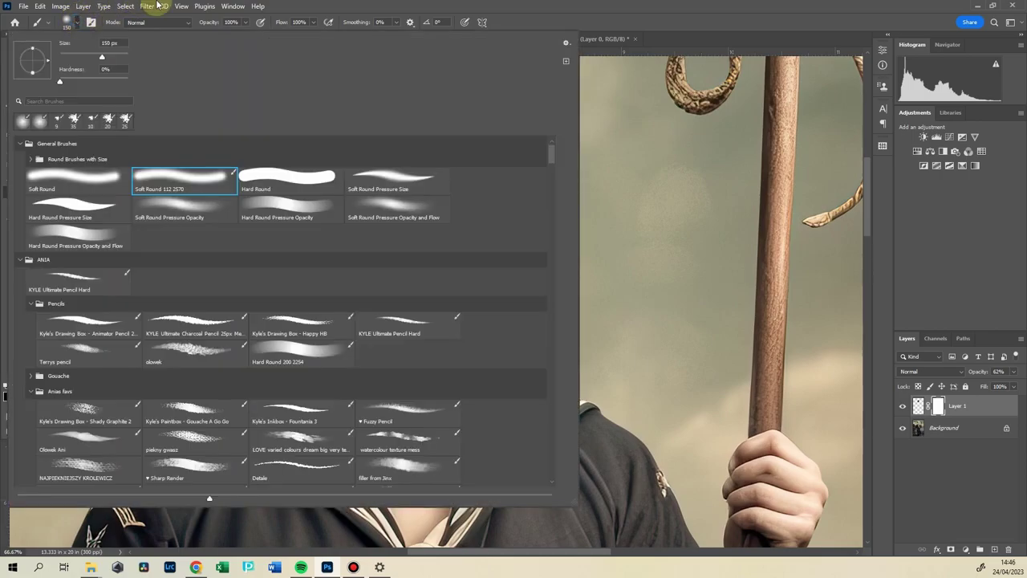
{"action": "left_click", "coordinate": [218, 181]}
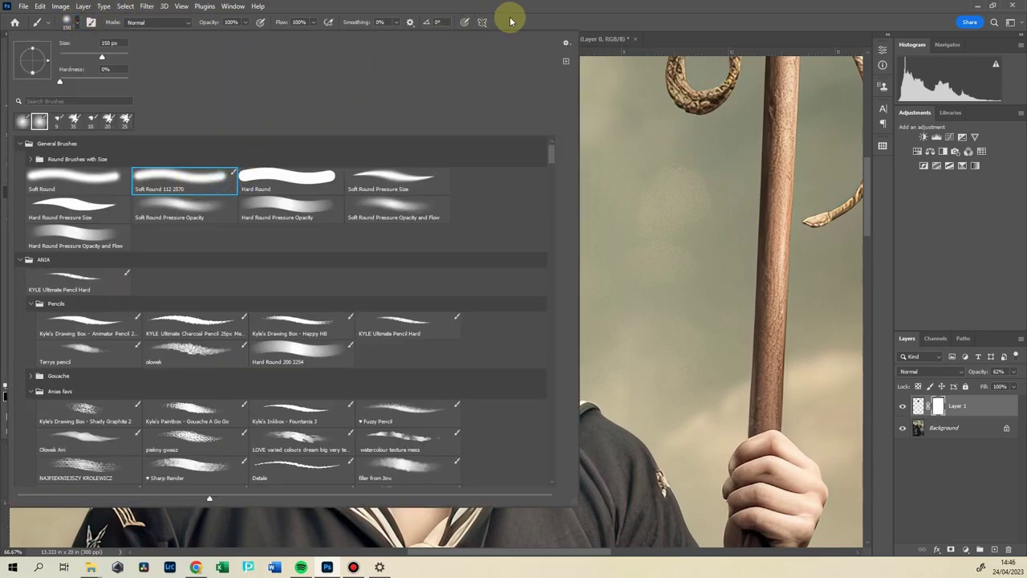
{"action": "left_click", "coordinate": [511, 22]}
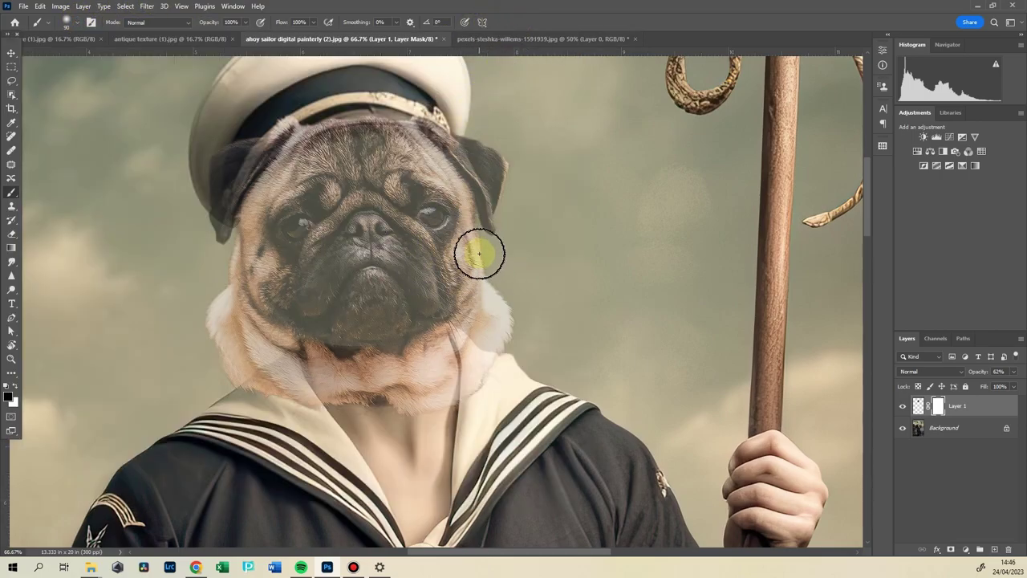
Shrink the brush and mask out fur along both neck sides and over the hat brim.
{"action": "key", "text": "bracketleft"}
{"action": "key", "text": "bracketleft"}
{"action": "key", "text": "bracketleft"}
{"action": "mouse_move", "coordinate": [492, 268]}
{"action": "left_mouse_down"}
{"action": "mouse_move", "coordinate": [488, 322]}
{"action": "mouse_move", "coordinate": [488, 260]}
{"action": "mouse_move", "coordinate": [480, 348]}
{"action": "mouse_move", "coordinate": [495, 285]}
{"action": "mouse_move", "coordinate": [484, 343]}
{"action": "mouse_move", "coordinate": [509, 293]}
{"action": "mouse_move", "coordinate": [489, 368]}
{"action": "mouse_move", "coordinate": [522, 296]}
{"action": "mouse_move", "coordinate": [481, 364]}
{"action": "mouse_move", "coordinate": [516, 271]}
{"action": "mouse_move", "coordinate": [460, 381]}
{"action": "left_mouse_up"}
{"action": "mouse_move", "coordinate": [453, 419]}
{"action": "left_mouse_down"}
{"action": "mouse_move", "coordinate": [309, 410]}
{"action": "mouse_move", "coordinate": [279, 390]}
{"action": "mouse_move", "coordinate": [288, 380]}
{"action": "mouse_move", "coordinate": [223, 275]}
{"action": "mouse_move", "coordinate": [231, 310]}
{"action": "mouse_move", "coordinate": [231, 240]}
{"action": "mouse_move", "coordinate": [226, 349]}
{"action": "mouse_move", "coordinate": [243, 375]}
{"action": "mouse_move", "coordinate": [236, 283]}
{"action": "mouse_move", "coordinate": [227, 343]}
{"action": "mouse_move", "coordinate": [213, 304]}
{"action": "mouse_move", "coordinate": [208, 345]}
{"action": "mouse_move", "coordinate": [246, 403]}
{"action": "mouse_move", "coordinate": [220, 372]}
{"action": "mouse_move", "coordinate": [229, 397]}
{"action": "mouse_move", "coordinate": [250, 400]}
{"action": "mouse_move", "coordinate": [222, 300]}
{"action": "left_mouse_up"}
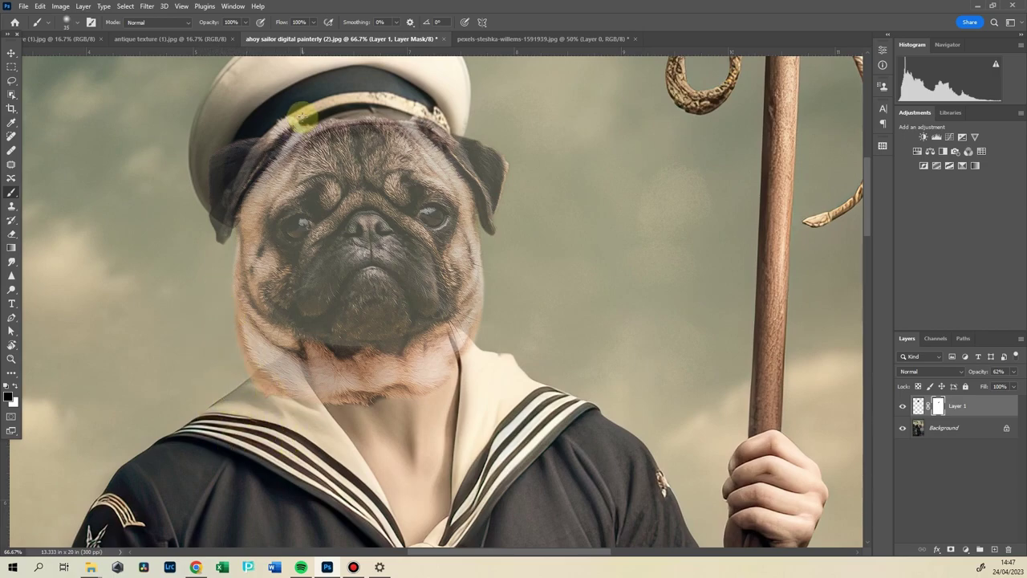
{"action": "mouse_move", "coordinate": [297, 139]}
{"action": "left_mouse_down"}
{"action": "mouse_move", "coordinate": [331, 125]}
{"action": "mouse_move", "coordinate": [308, 121]}
{"action": "mouse_move", "coordinate": [299, 136]}
{"action": "mouse_move", "coordinate": [348, 116]}
{"action": "mouse_move", "coordinate": [317, 128]}
{"action": "mouse_move", "coordinate": [405, 122]}
{"action": "mouse_move", "coordinate": [408, 112]}
{"action": "mouse_move", "coordinate": [344, 159]}
{"action": "mouse_move", "coordinate": [293, 147]}
{"action": "mouse_move", "coordinate": [227, 232]}
{"action": "left_mouse_up"}
{"action": "mouse_move", "coordinate": [397, 114]}
{"action": "left_mouse_down"}
{"action": "mouse_move", "coordinate": [447, 136]}
{"action": "mouse_move", "coordinate": [495, 179]}
{"action": "left_mouse_up"}
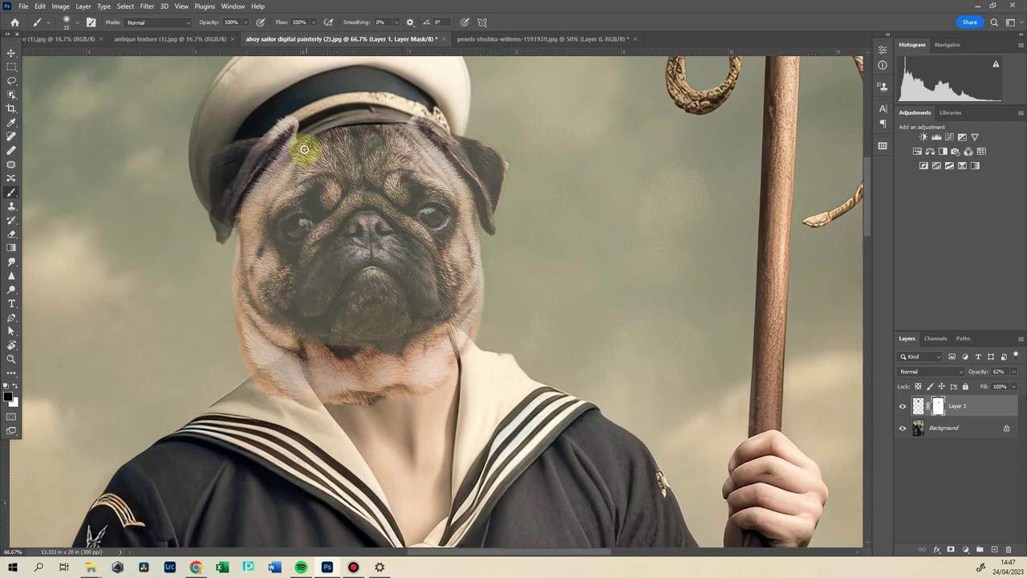
{"action": "mouse_move", "coordinate": [308, 141]}
{"action": "left_mouse_down"}
{"action": "mouse_move", "coordinate": [432, 111]}
{"action": "mouse_move", "coordinate": [418, 126]}
{"action": "mouse_move", "coordinate": [331, 129]}
{"action": "mouse_move", "coordinate": [308, 138]}
{"action": "mouse_move", "coordinate": [417, 126]}
{"action": "mouse_move", "coordinate": [273, 156]}
{"action": "left_mouse_up"}
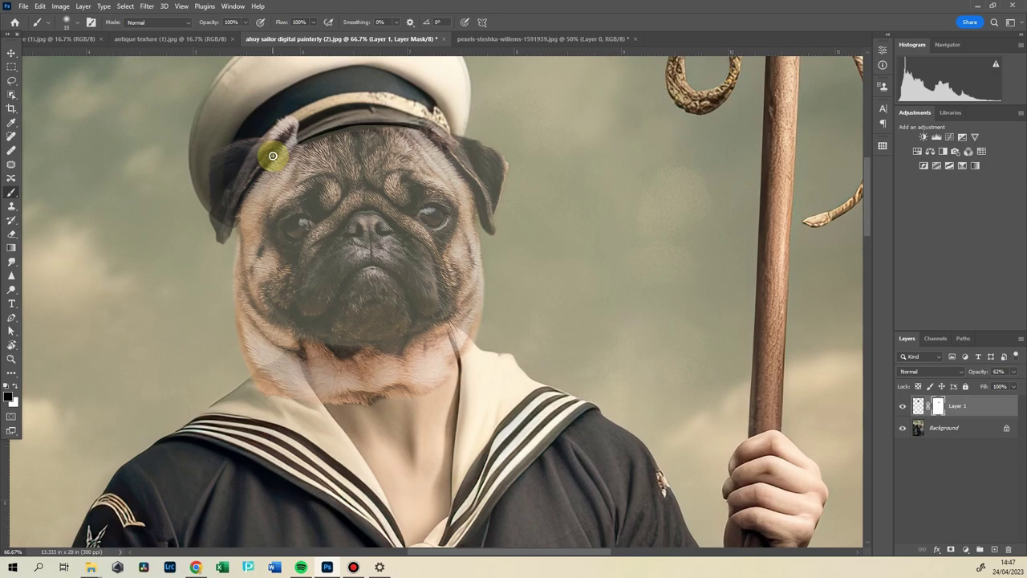
{"action": "mouse_move", "coordinate": [273, 155]}
{"action": "left_mouse_down"}
{"action": "mouse_move", "coordinate": [230, 287]}
{"action": "mouse_move", "coordinate": [244, 424]}
{"action": "left_mouse_up"}
Restore Layer 1 to full opacity and tidy the brim mask, keeping the left ear under it.
{"action": "left_click", "coordinate": [1013, 372]}
{"action": "left_click_drag", "start_coordinate": [1002, 383], "coordinate": [1004, 398]}
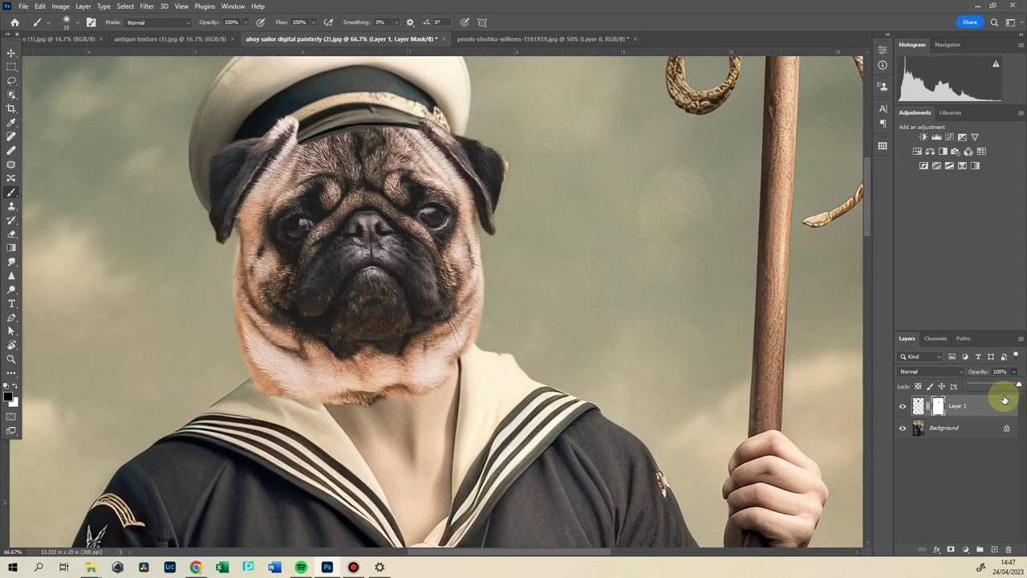
{"action": "mouse_move", "coordinate": [354, 130]}
{"action": "left_mouse_down"}
{"action": "mouse_move", "coordinate": [306, 150]}
{"action": "mouse_move", "coordinate": [297, 128]}
{"action": "mouse_move", "coordinate": [268, 126]}
{"action": "mouse_move", "coordinate": [227, 155]}
{"action": "mouse_move", "coordinate": [343, 190]}
{"action": "mouse_move", "coordinate": [439, 129]}
{"action": "mouse_move", "coordinate": [492, 147]}
{"action": "mouse_move", "coordinate": [500, 170]}
{"action": "mouse_move", "coordinate": [296, 140]}
{"action": "mouse_move", "coordinate": [311, 129]}
{"action": "mouse_move", "coordinate": [203, 196]}
{"action": "mouse_move", "coordinate": [187, 188]}
{"action": "mouse_move", "coordinate": [224, 151]}
{"action": "mouse_move", "coordinate": [296, 118]}
{"action": "left_mouse_up"}
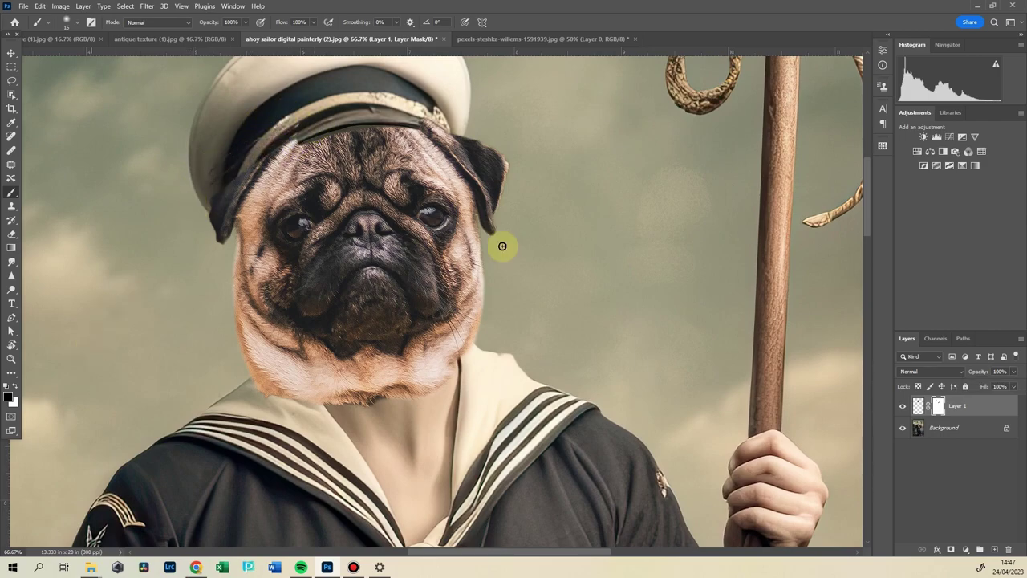
{"action": "key", "text": "ctrl+z"}
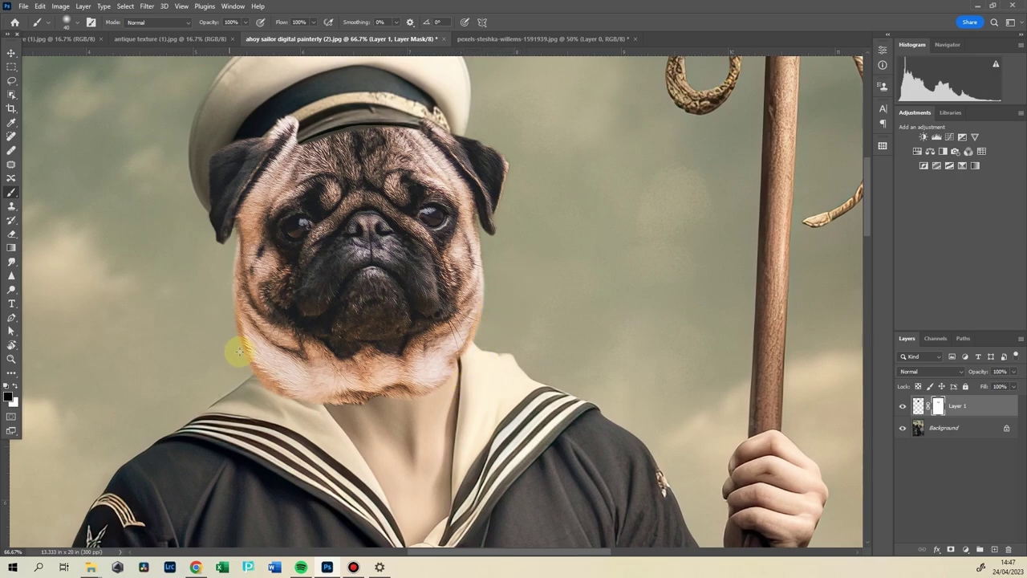
{"action": "left_click", "coordinate": [237, 250]}
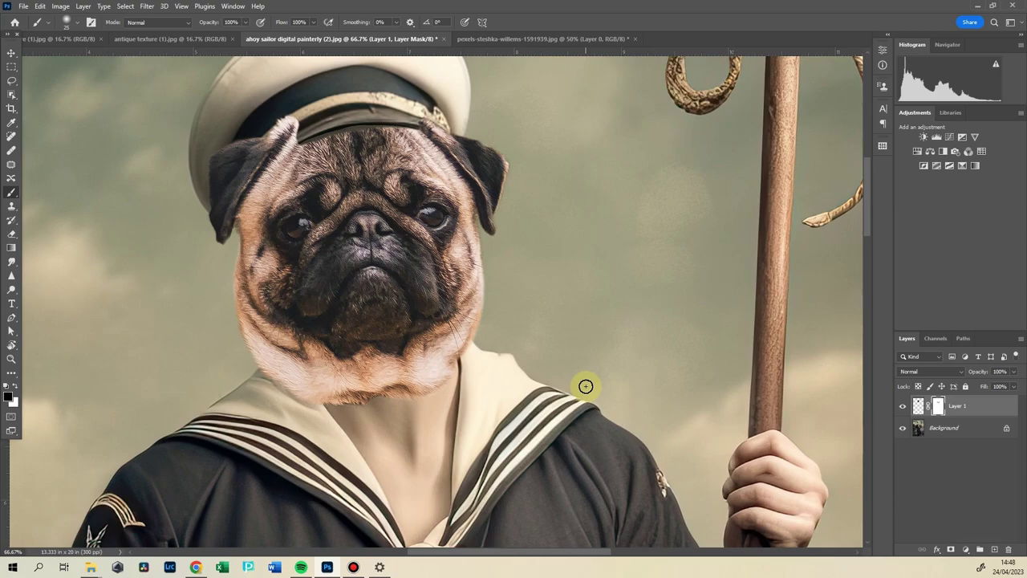
Zoom out, hide the pug head layer, and add a new layer above Background.
{"action": "key", "text": "ctrl+minus"}
{"action": "key", "text": "ctrl+plus"}
{"action": "key", "text": "ctrl+minus"}
{"action": "left_click", "coordinate": [902, 406]}
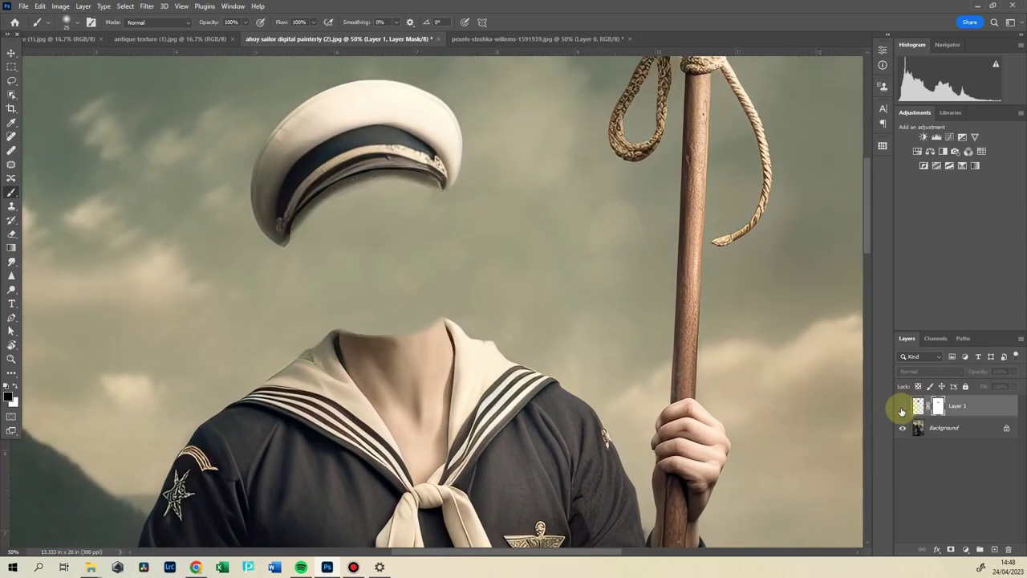
{"action": "left_click", "coordinate": [960, 428]}
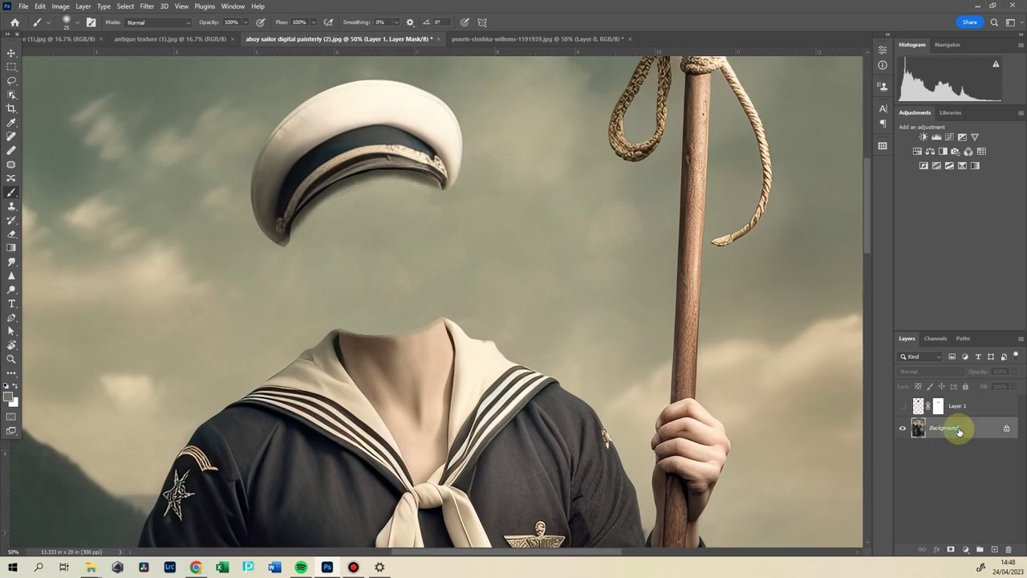
{"action": "left_click", "coordinate": [994, 548]}
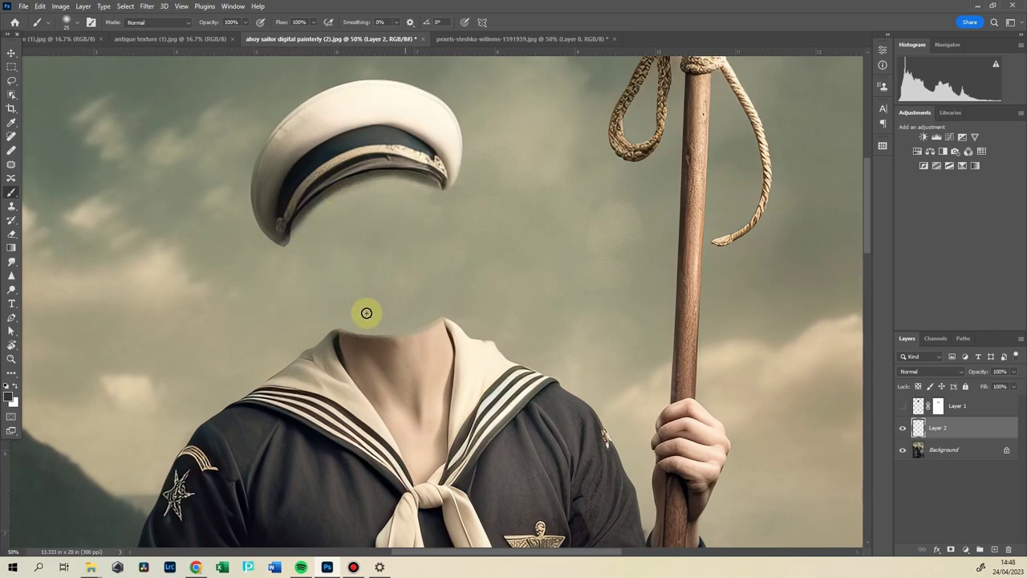
Paint a black shadow under the cap's visor on Layer 2, then show the pug head again.
{"action": "left_click", "coordinate": [11, 396]}
{"action": "left_click", "coordinate": [459, 361]}
{"action": "left_click", "coordinate": [679, 235]}
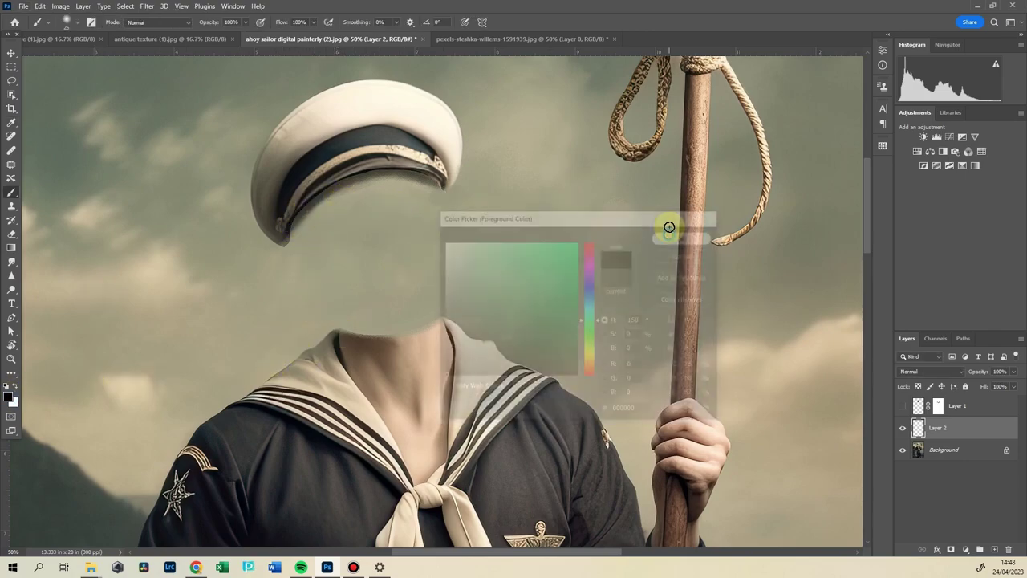
{"action": "mouse_move", "coordinate": [293, 225]}
{"action": "left_mouse_down"}
{"action": "mouse_move", "coordinate": [347, 179]}
{"action": "mouse_move", "coordinate": [296, 217]}
{"action": "mouse_move", "coordinate": [359, 174]}
{"action": "mouse_move", "coordinate": [391, 172]}
{"action": "mouse_move", "coordinate": [368, 178]}
{"action": "mouse_move", "coordinate": [376, 170]}
{"action": "mouse_move", "coordinate": [447, 189]}
{"action": "left_mouse_up"}
{"action": "left_click", "coordinate": [962, 406]}
{"action": "left_click", "coordinate": [903, 406]}
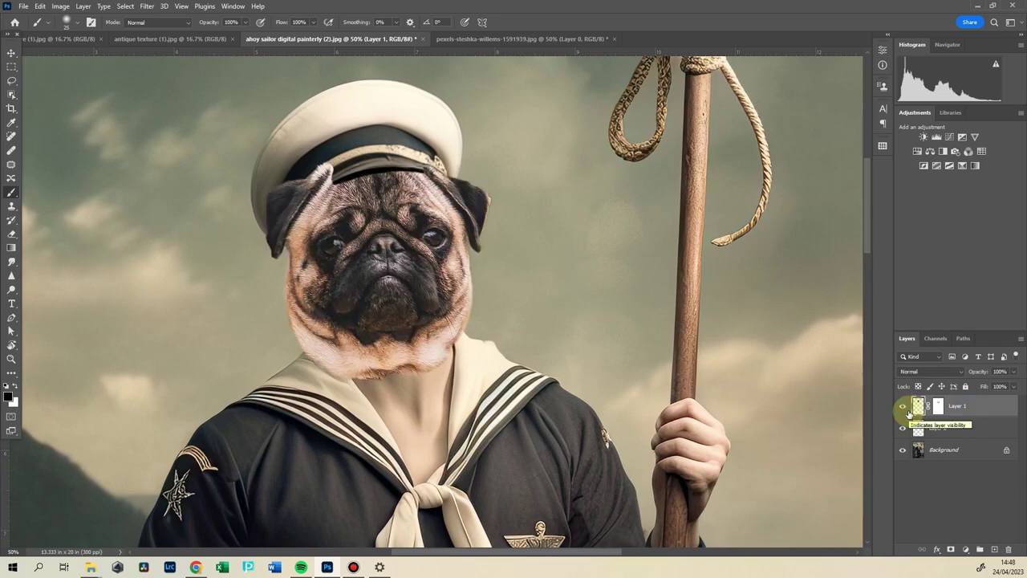
{"action": "left_click", "coordinate": [959, 428]}
Add Layer 3, move it above the pug head layer, and set it to Multiply.
{"action": "left_click", "coordinate": [994, 550]}
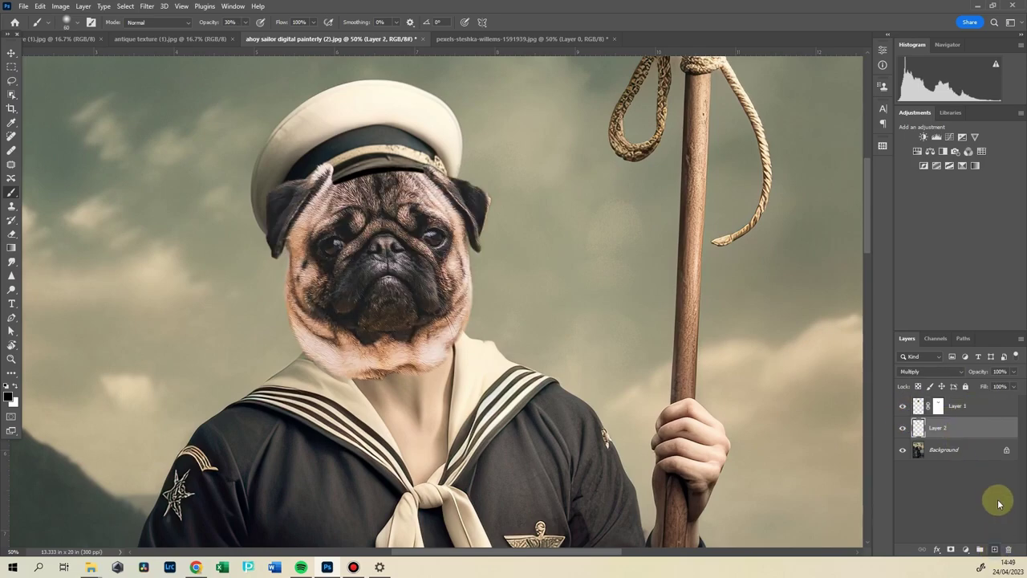
{"action": "left_click_drag", "start_coordinate": [960, 428], "coordinate": [928, 399]}
{"action": "left_click", "coordinate": [935, 372]}
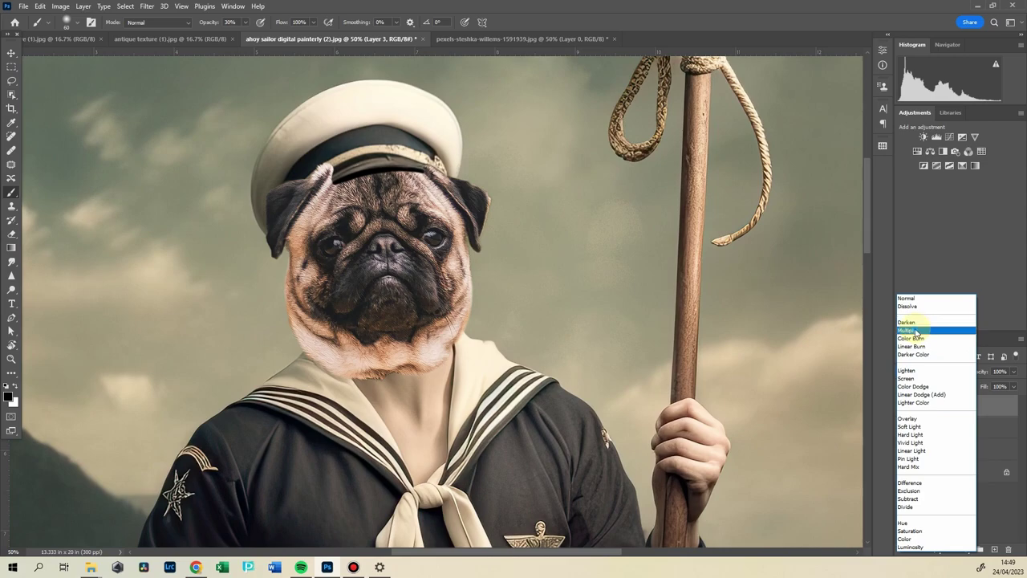
{"action": "left_click", "coordinate": [916, 331]}
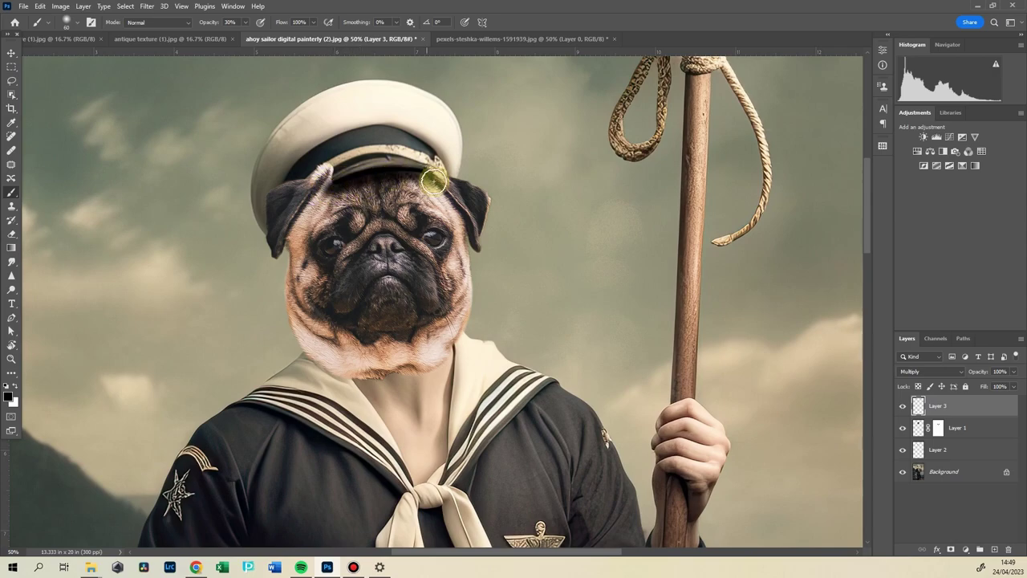
Brush a chin and neck shadow at 70% opacity, erasing excess along the left jowl.
{"action": "key", "text": "bracketright"}
{"action": "key", "text": "bracketright"}
{"action": "key", "text": "bracketright"}
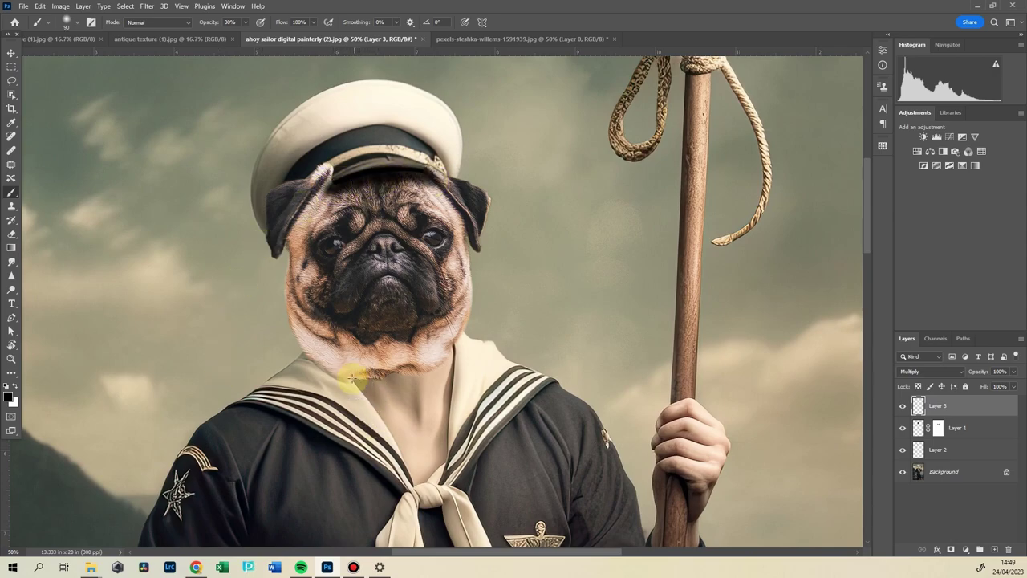
{"action": "left_click_drag", "start_coordinate": [362, 381], "coordinate": [406, 382]}
{"action": "mouse_move", "coordinate": [454, 353]}
{"action": "left_mouse_down"}
{"action": "mouse_move", "coordinate": [394, 383]}
{"action": "mouse_move", "coordinate": [398, 374]}
{"action": "mouse_move", "coordinate": [326, 371]}
{"action": "mouse_move", "coordinate": [398, 378]}
{"action": "mouse_move", "coordinate": [473, 341]}
{"action": "left_mouse_up"}
{"action": "left_click", "coordinate": [1013, 372]}
{"action": "left_click_drag", "start_coordinate": [994, 387], "coordinate": [999, 385]}
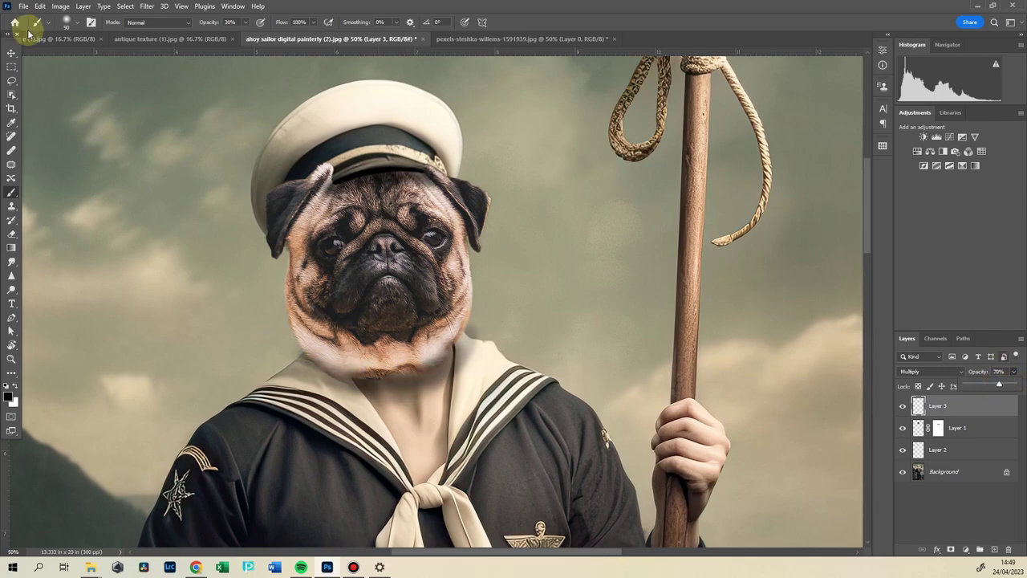
{"action": "left_click", "coordinate": [12, 232]}
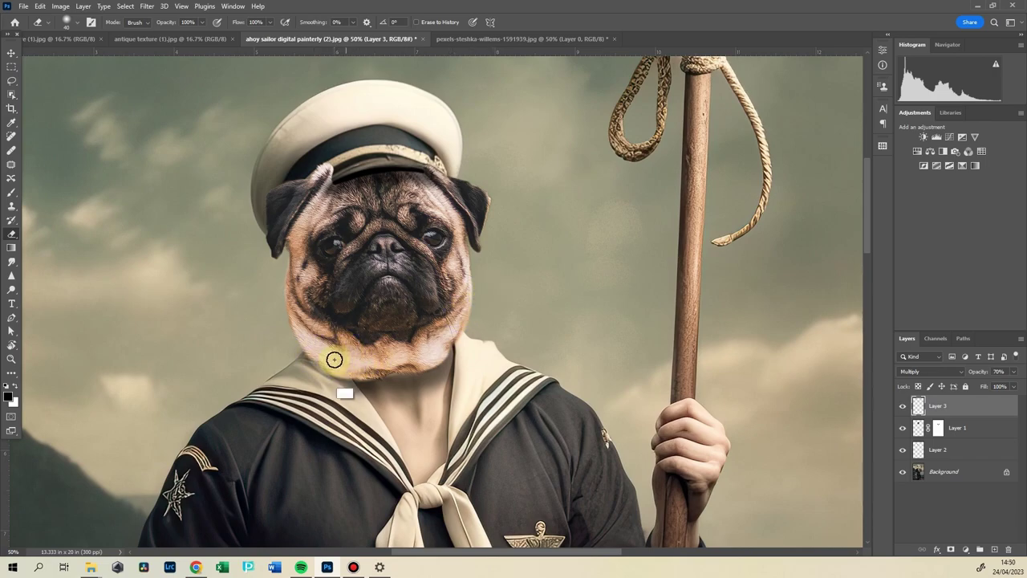
{"action": "mouse_move", "coordinate": [314, 344]}
{"action": "left_mouse_down"}
{"action": "mouse_move", "coordinate": [314, 296]}
{"action": "mouse_move", "coordinate": [296, 372]}
{"action": "mouse_move", "coordinate": [294, 345]}
{"action": "mouse_move", "coordinate": [265, 373]}
{"action": "mouse_move", "coordinate": [314, 299]}
{"action": "mouse_move", "coordinate": [348, 165]}
{"action": "mouse_move", "coordinate": [327, 175]}
{"action": "mouse_move", "coordinate": [396, 159]}
{"action": "mouse_move", "coordinate": [427, 164]}
{"action": "mouse_move", "coordinate": [369, 159]}
{"action": "mouse_move", "coordinate": [266, 203]}
{"action": "left_mouse_up"}
Paint soft brushwork over the pug's chin and sample a tan skin colour.
{"action": "key", "text": "ctrl+minus"}
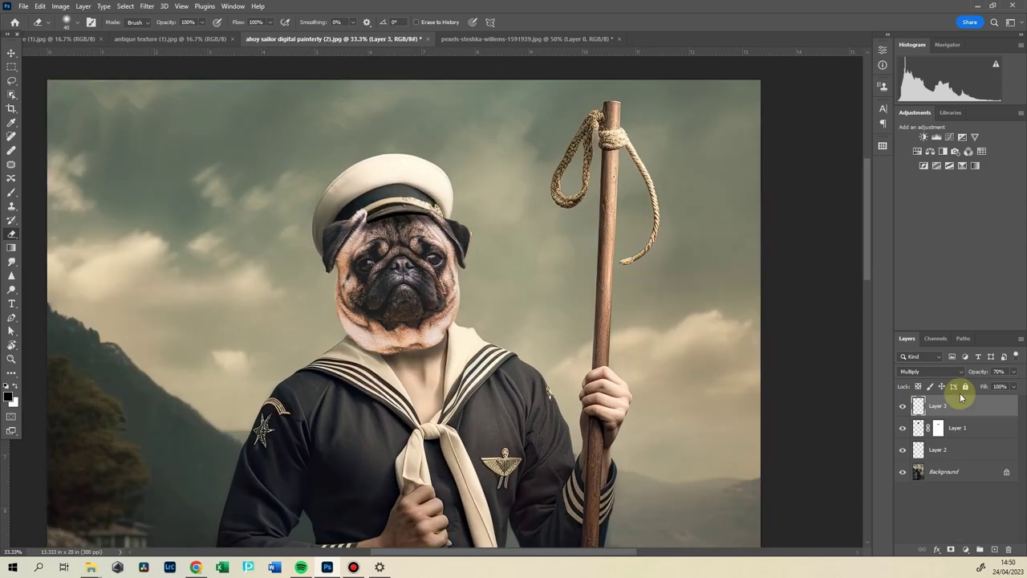
{"action": "left_click", "coordinate": [11, 193]}
{"action": "mouse_move", "coordinate": [383, 243]}
{"action": "left_mouse_down"}
{"action": "mouse_move", "coordinate": [359, 328]}
{"action": "mouse_move", "coordinate": [402, 343]}
{"action": "mouse_move", "coordinate": [437, 328]}
{"action": "mouse_move", "coordinate": [470, 194]}
{"action": "mouse_move", "coordinate": [436, 329]}
{"action": "mouse_move", "coordinate": [385, 300]}
{"action": "mouse_move", "coordinate": [382, 334]}
{"action": "mouse_move", "coordinate": [444, 322]}
{"action": "mouse_move", "coordinate": [422, 300]}
{"action": "mouse_move", "coordinate": [403, 335]}
{"action": "mouse_move", "coordinate": [446, 317]}
{"action": "mouse_move", "coordinate": [455, 291]}
{"action": "mouse_move", "coordinate": [360, 335]}
{"action": "mouse_move", "coordinate": [366, 318]}
{"action": "mouse_move", "coordinate": [412, 321]}
{"action": "mouse_move", "coordinate": [401, 373]}
{"action": "left_mouse_up"}
{"action": "left_click", "coordinate": [419, 331], "text": "alt"}
Check the cap and rope in the full portrait, then select Layer 1's mask.
{"action": "key", "text": "ctrl+minus"}
{"action": "left_click", "coordinate": [944, 471]}
{"action": "key", "text": "ctrl+plus"}
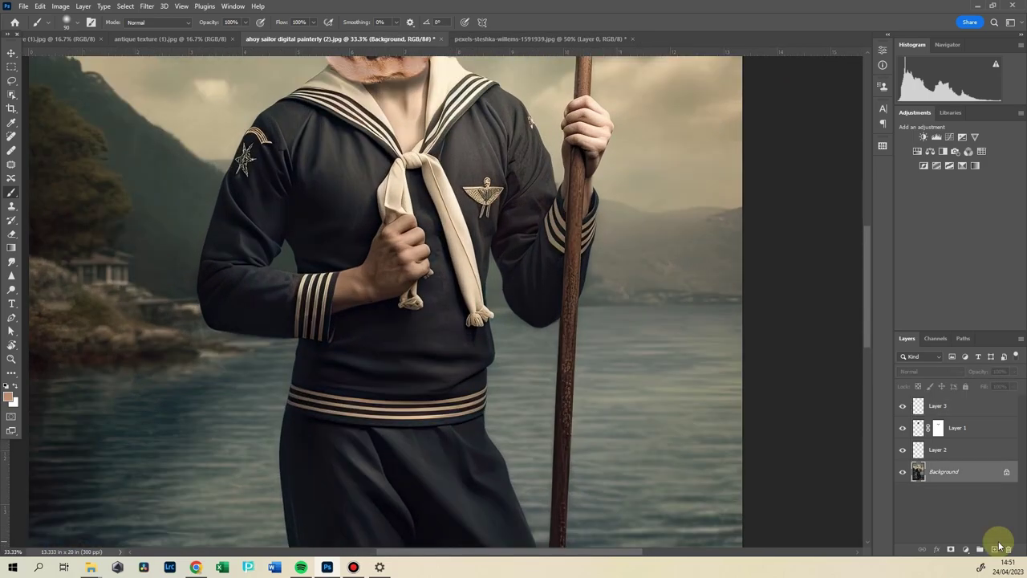
{"action": "left_click_drag", "start_coordinate": [694, 158], "coordinate": [653, 254]}
{"action": "key", "text": "ctrl+minus"}
{"action": "key", "text": "ctrl+minus"}
{"action": "left_click", "coordinate": [938, 427]}
Apply Layer 1's mask permanently and delete the chin shadow Layer 3.
{"action": "right_click", "coordinate": [938, 427]}
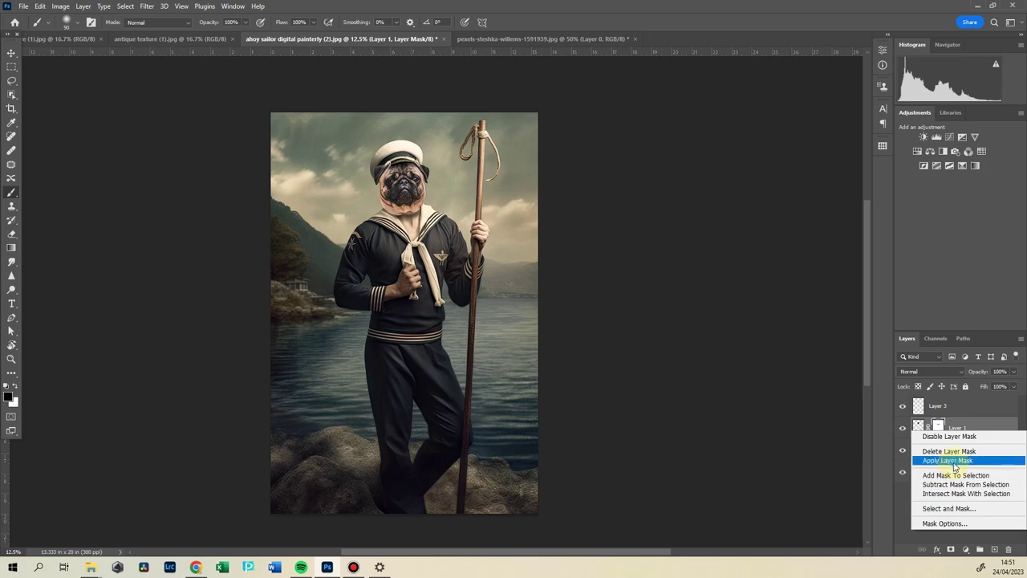
{"action": "left_click", "coordinate": [949, 461]}
{"action": "left_click", "coordinate": [949, 407]}
{"action": "left_click_drag", "start_coordinate": [950, 406], "coordinate": [956, 433]}
{"action": "key", "text": "ctrl+e"}
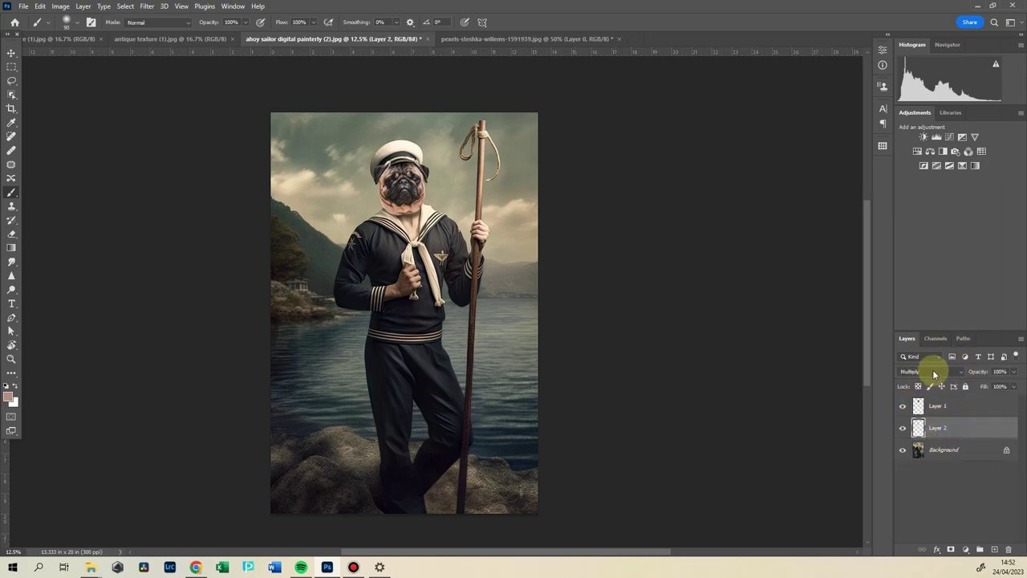
Merge Layer 1 and Layer 2 into a single Layer 1 above the Background.
{"action": "left_click", "coordinate": [956, 414]}
{"action": "left_click", "coordinate": [959, 421], "text": "shift"}
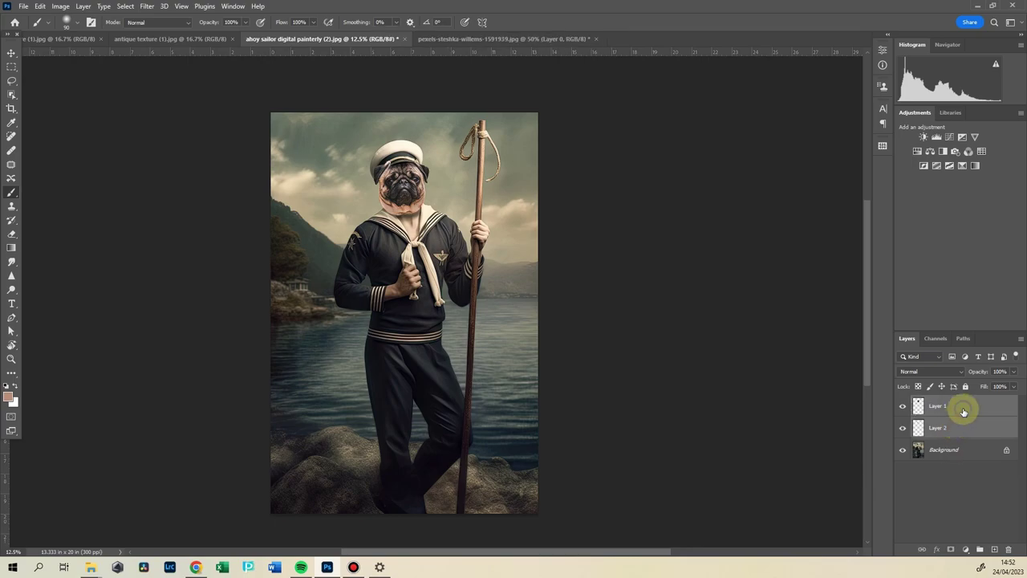
{"action": "right_click", "coordinate": [963, 411]}
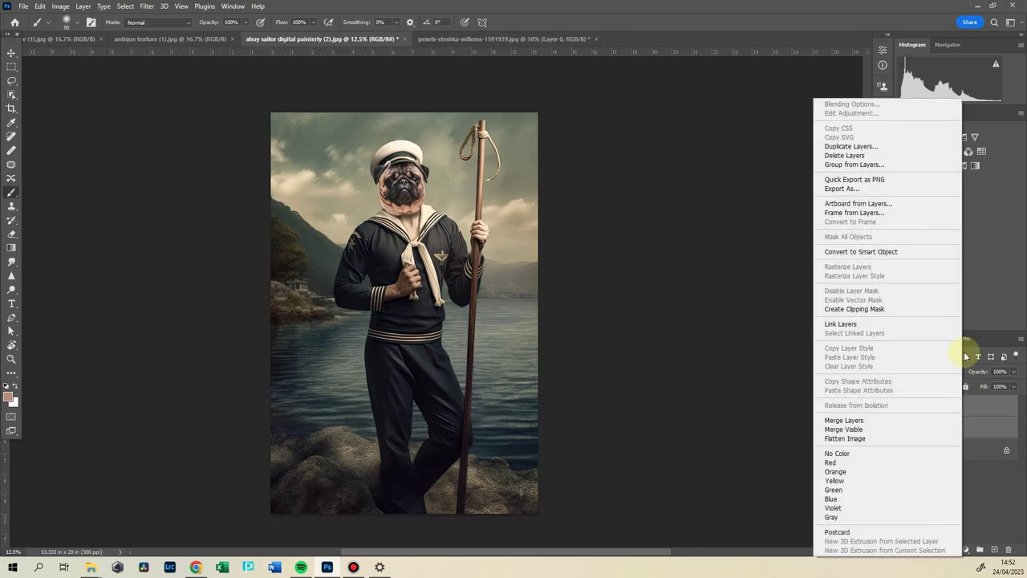
{"action": "left_click", "coordinate": [867, 421]}
{"action": "key", "text": "ctrl+z"}
{"action": "left_click", "coordinate": [966, 407]}
{"action": "right_click", "coordinate": [960, 407]}
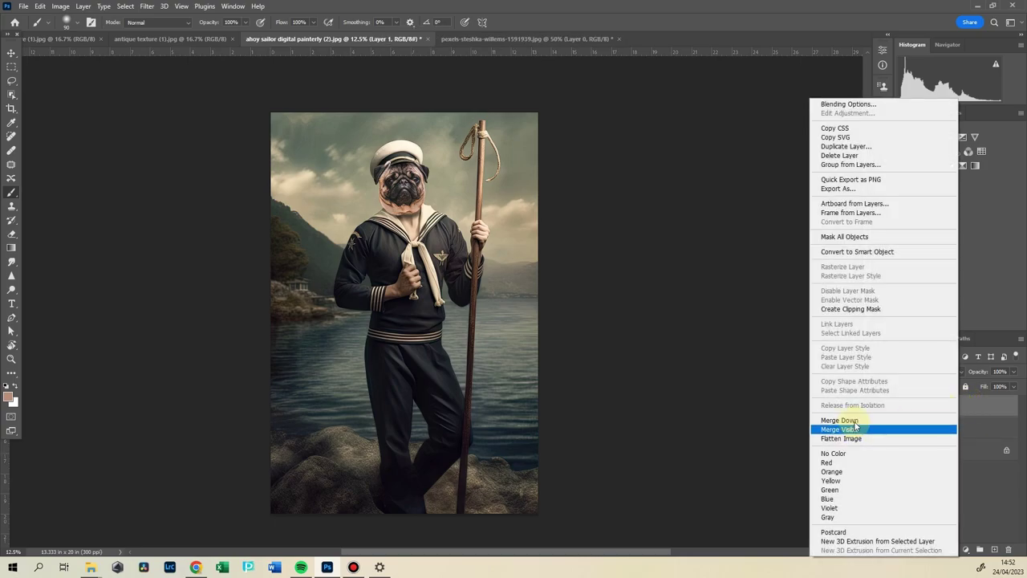
{"action": "left_click", "coordinate": [854, 423]}
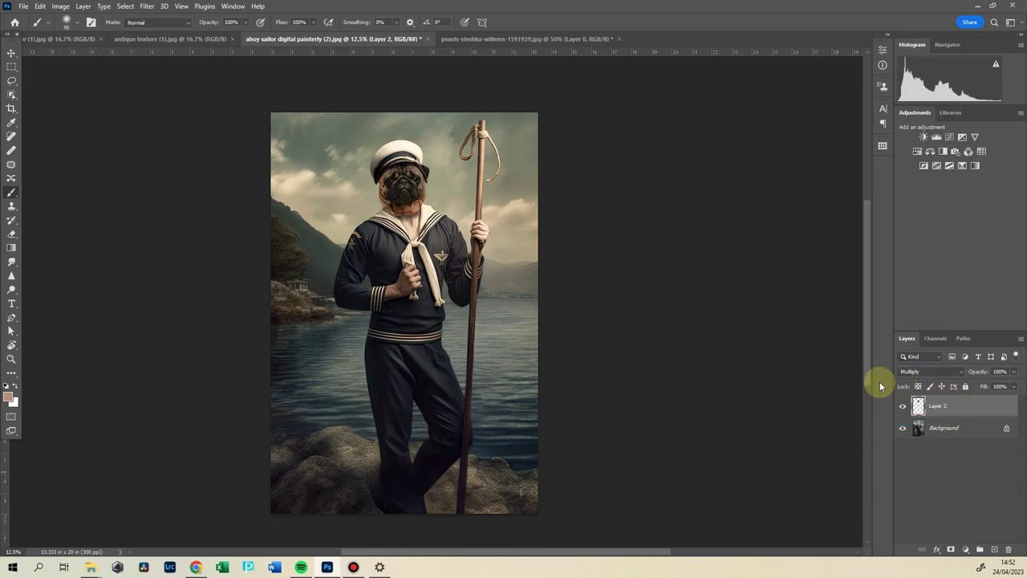
{"action": "key", "text": "ctrl+z"}
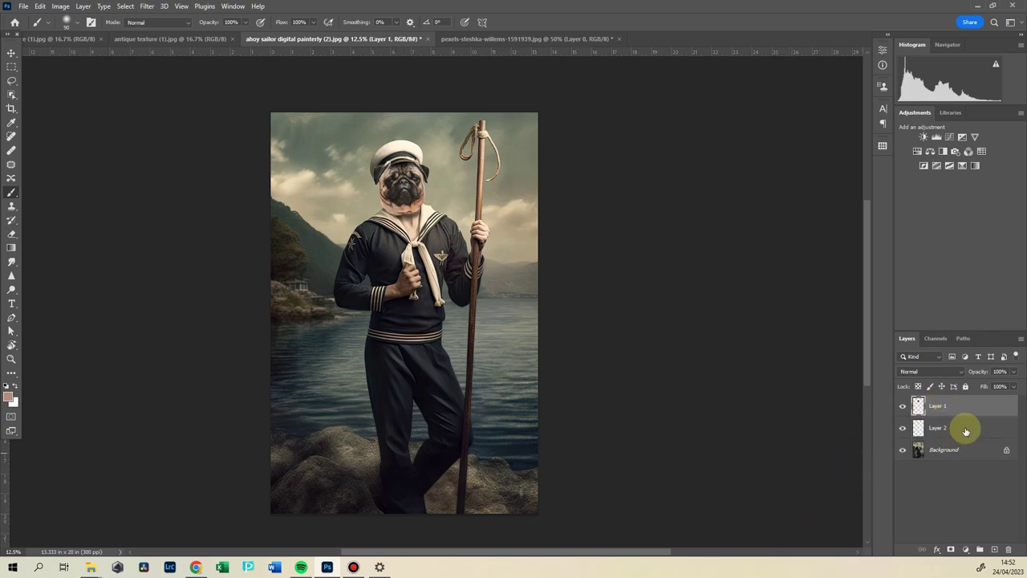
{"action": "left_click", "coordinate": [967, 422], "text": "shift"}
{"action": "right_click", "coordinate": [969, 420]}
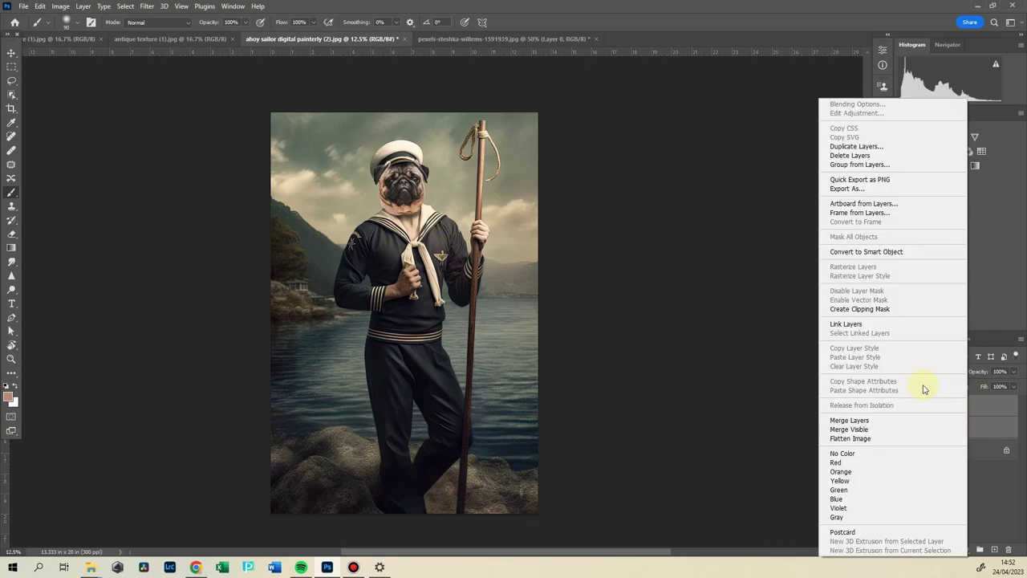
{"action": "left_click", "coordinate": [862, 420]}
Inspect the sailor's torso and compare the portrait with the merged pug head hidden.
{"action": "key", "text": "ctrl+plus"}
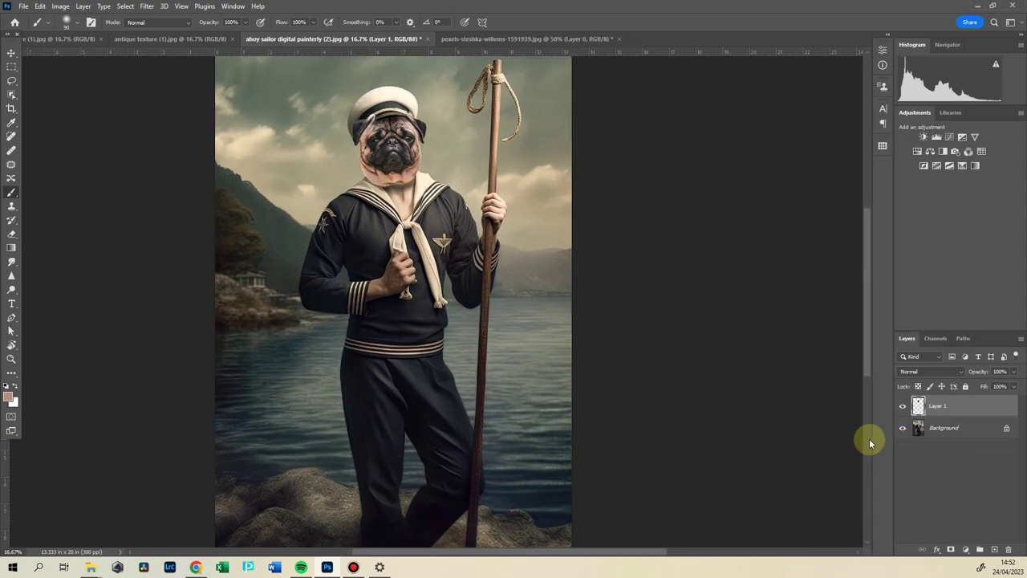
{"action": "key", "text": "ctrl+plus"}
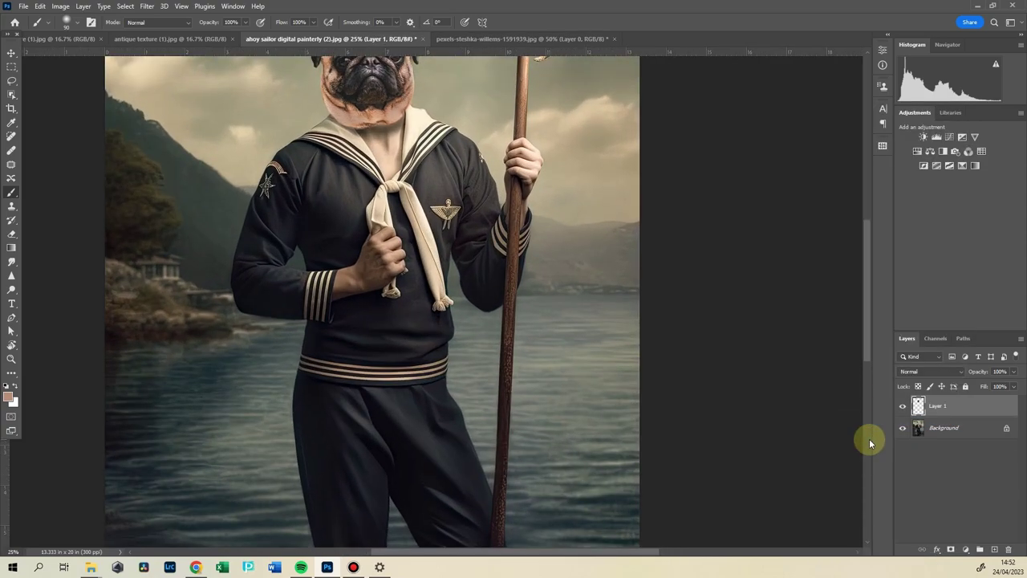
{"action": "left_click_drag", "start_coordinate": [655, 201], "coordinate": [652, 374]}
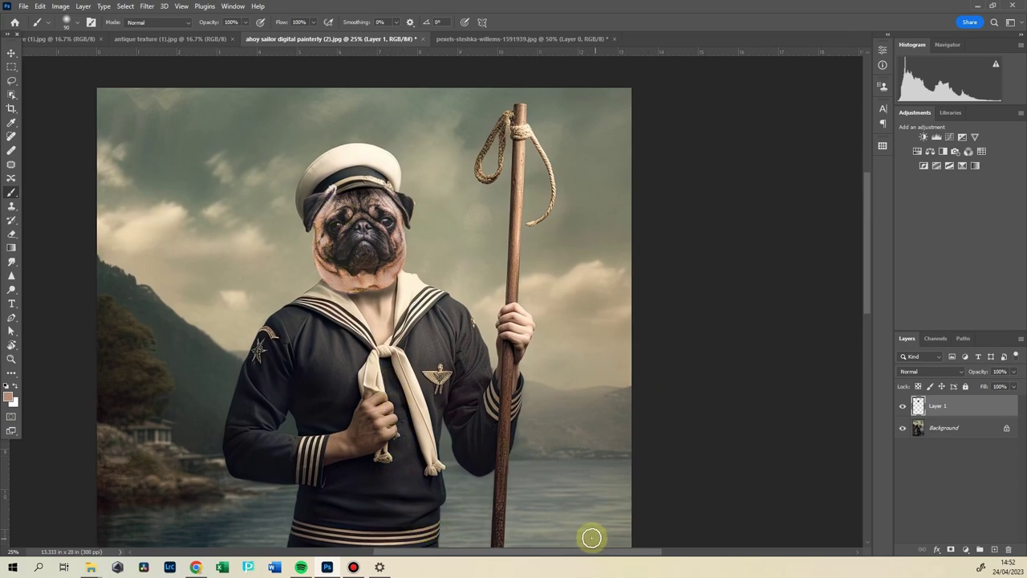
{"action": "key", "text": "ctrl+minus"}
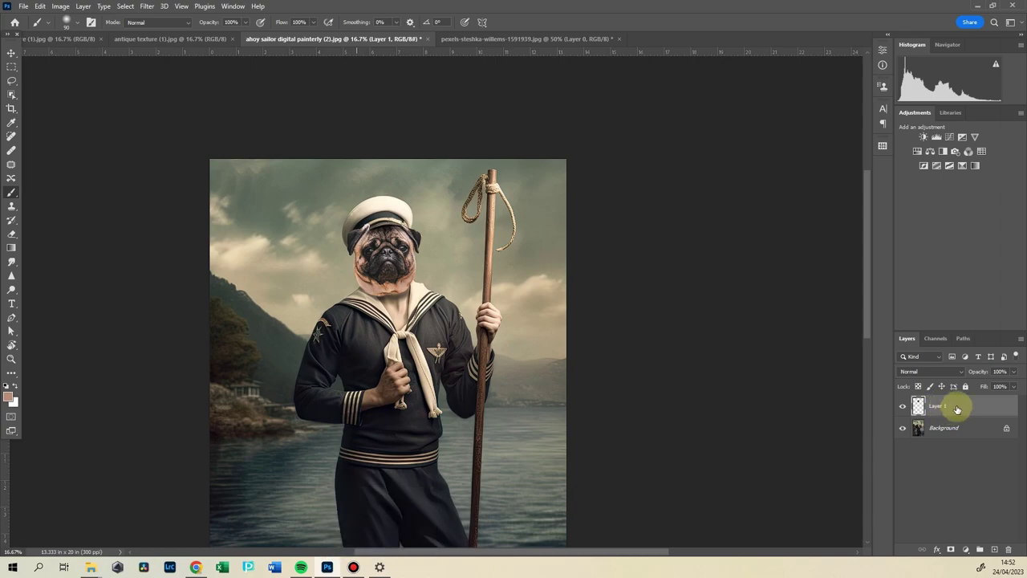
{"action": "left_click", "coordinate": [902, 407]}
{"action": "left_click", "coordinate": [901, 406]}
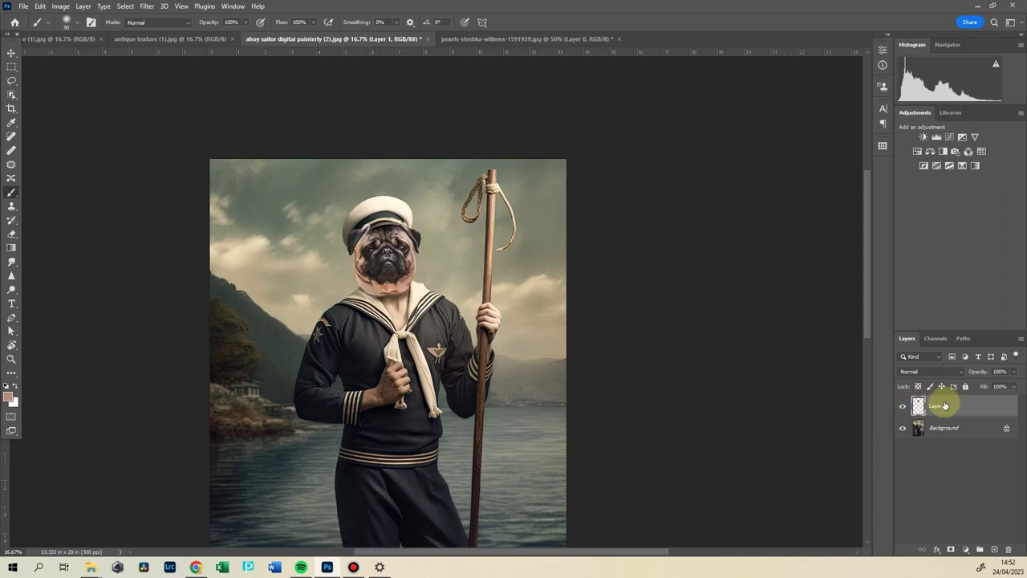
Set the pug head's Color Balance midtones to Cyan -17 and Blue +6.
{"action": "left_click", "coordinate": [60, 5]}
{"action": "mouse_move", "coordinate": [89, 34]}
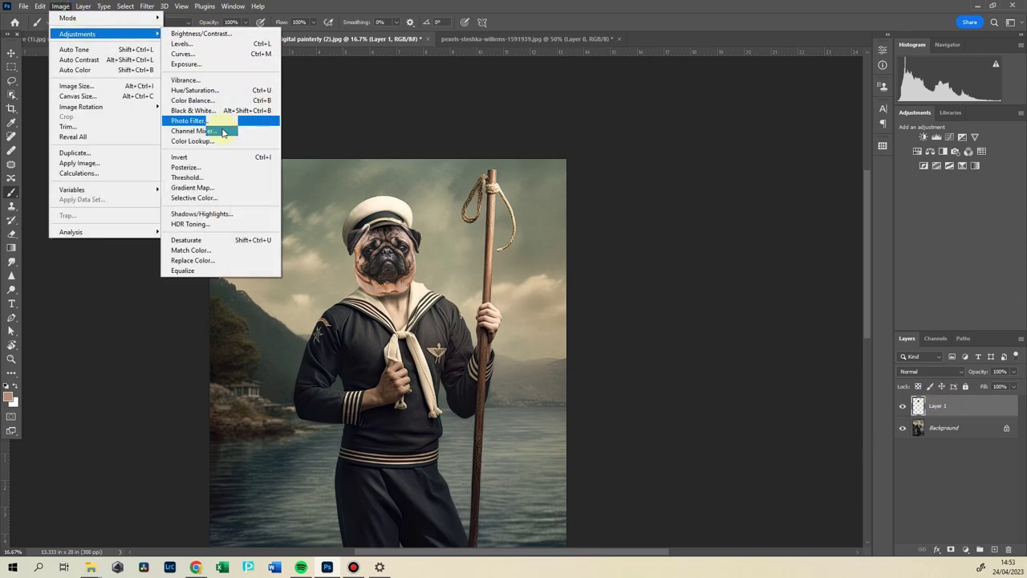
{"action": "left_click", "coordinate": [197, 100]}
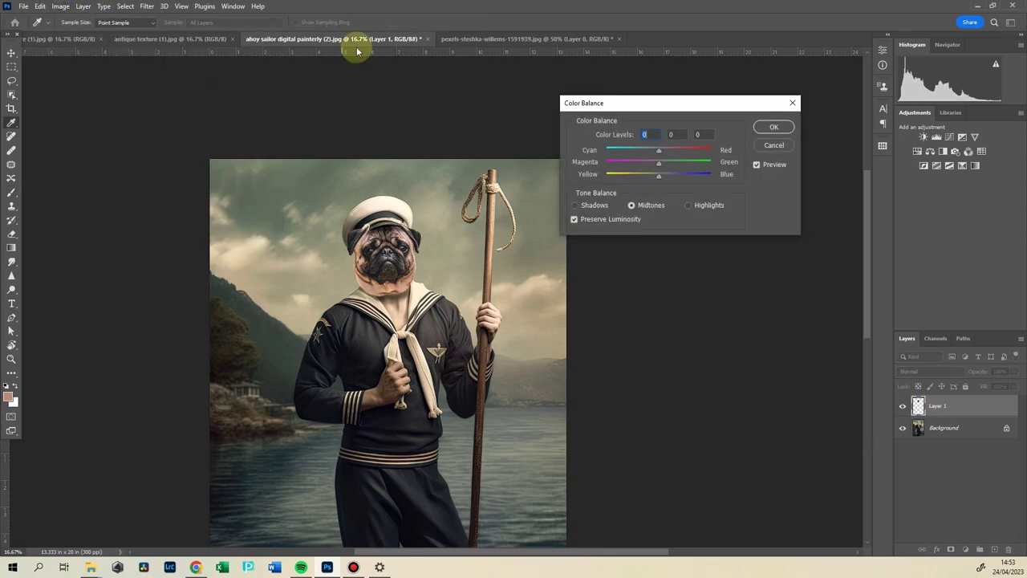
{"action": "left_click_drag", "start_coordinate": [660, 152], "coordinate": [649, 153]}
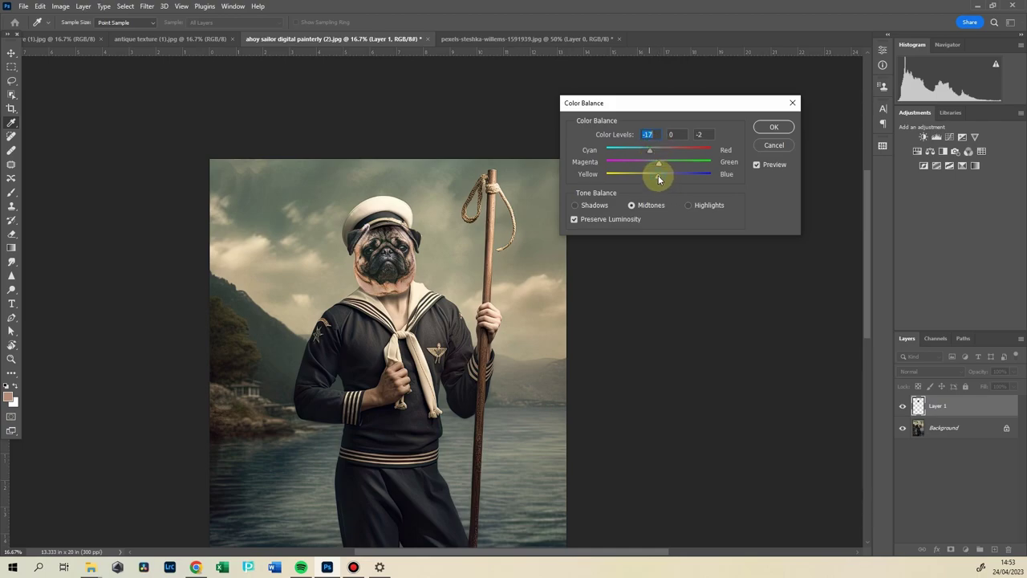
{"action": "left_click_drag", "start_coordinate": [659, 179], "coordinate": [662, 176]}
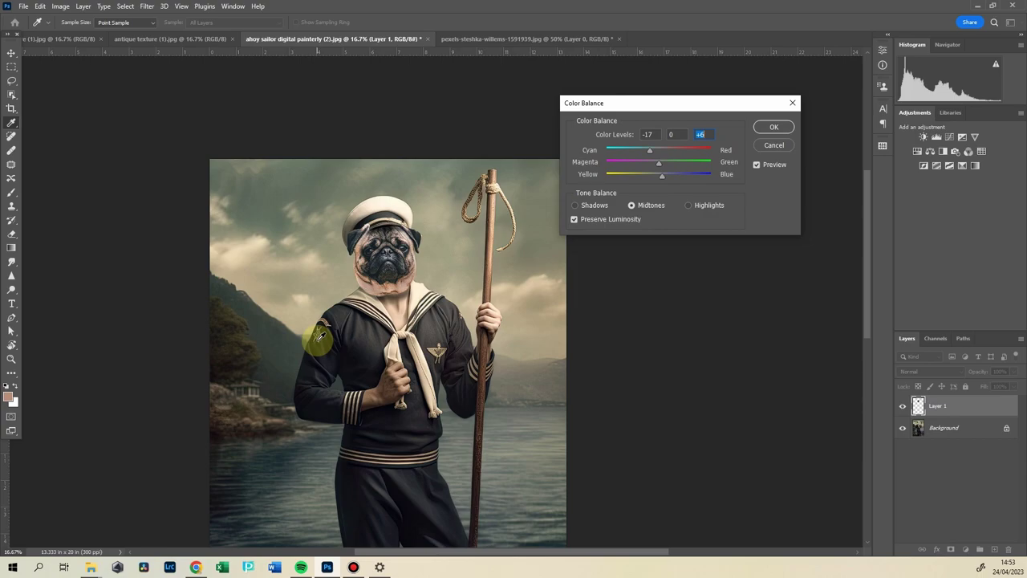
Apply the Color Balance change and compare the portrait with the pug face hidden.
{"action": "left_click", "coordinate": [781, 130]}
{"action": "key", "text": "b"}
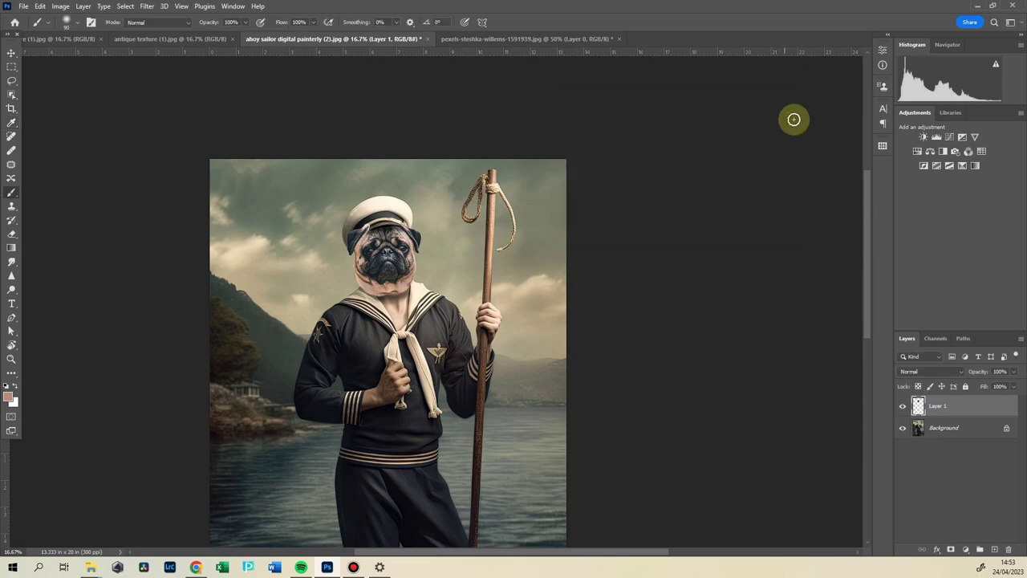
{"action": "left_click", "coordinate": [903, 406]}
{"action": "left_click", "coordinate": [903, 407]}
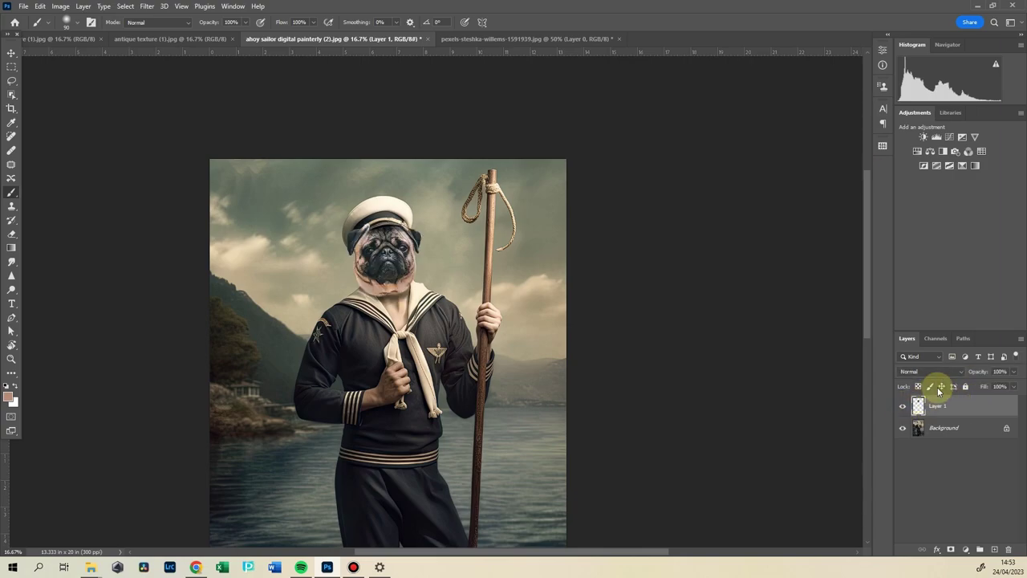
{"action": "key", "text": "ctrl+minus"}
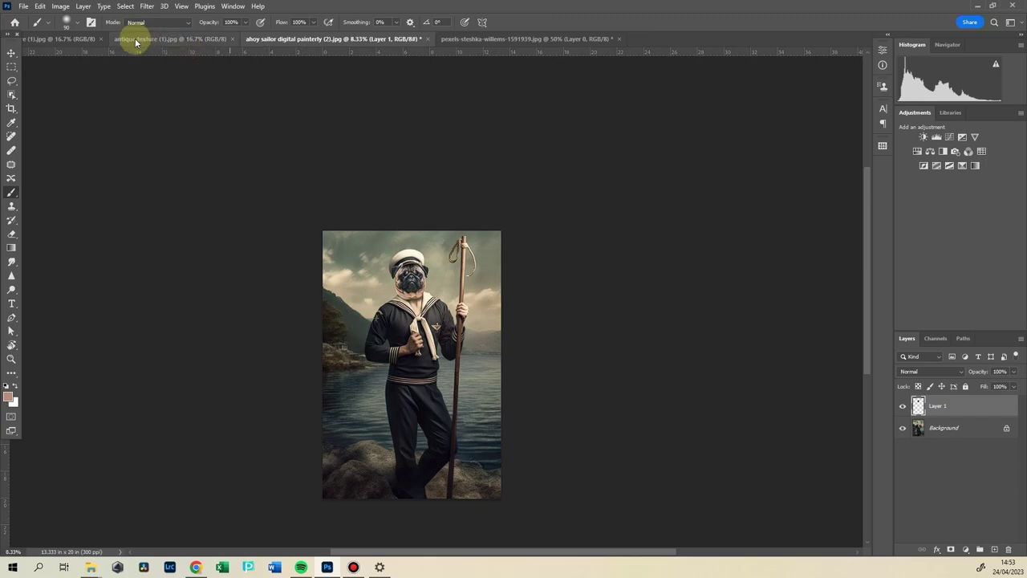
Bring the grey texture into the portrait as Layer 2, rotated and fitted with Free Transform.
{"action": "left_click", "coordinate": [52, 39]}
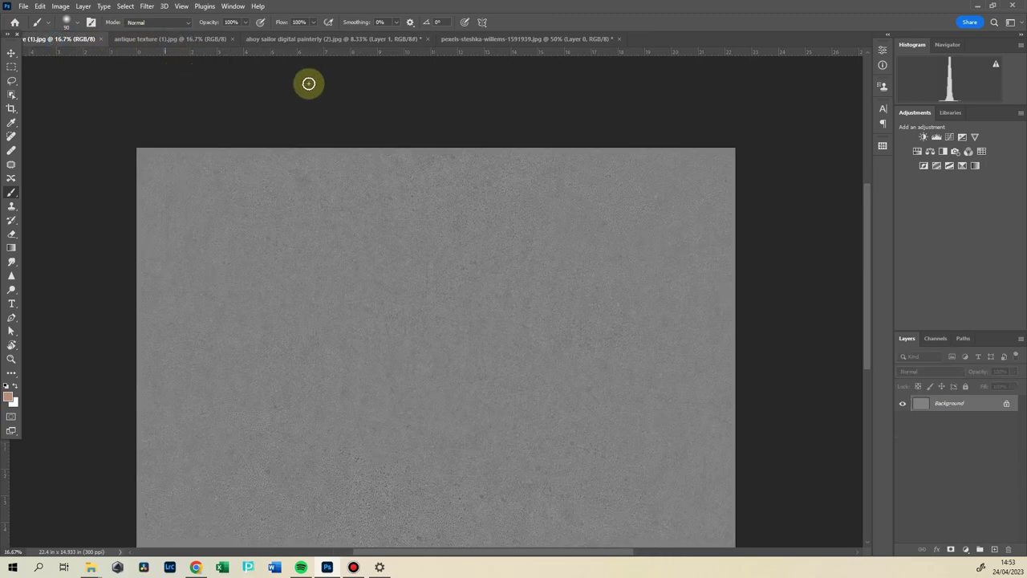
{"action": "left_click", "coordinate": [11, 52]}
{"action": "left_click_drag", "start_coordinate": [282, 297], "coordinate": [331, 64]}
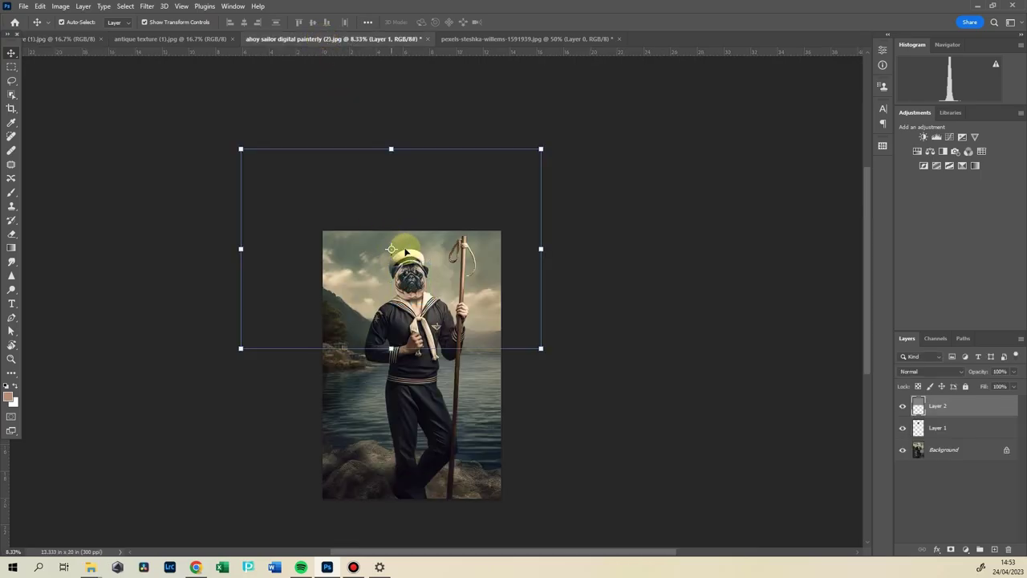
{"action": "left_click_drag", "start_coordinate": [392, 250], "coordinate": [407, 248]}
{"action": "key", "text": "ctrl+t"}
{"action": "left_click_drag", "start_coordinate": [550, 206], "coordinate": [451, 457]}
{"action": "mouse_move", "coordinate": [463, 242]}
{"action": "left_mouse_down"}
{"action": "mouse_move", "coordinate": [463, 268]}
{"action": "mouse_move", "coordinate": [463, 247]}
{"action": "left_mouse_up"}
{"action": "left_click", "coordinate": [530, 22]}
{"action": "left_click", "coordinate": [616, 339]}
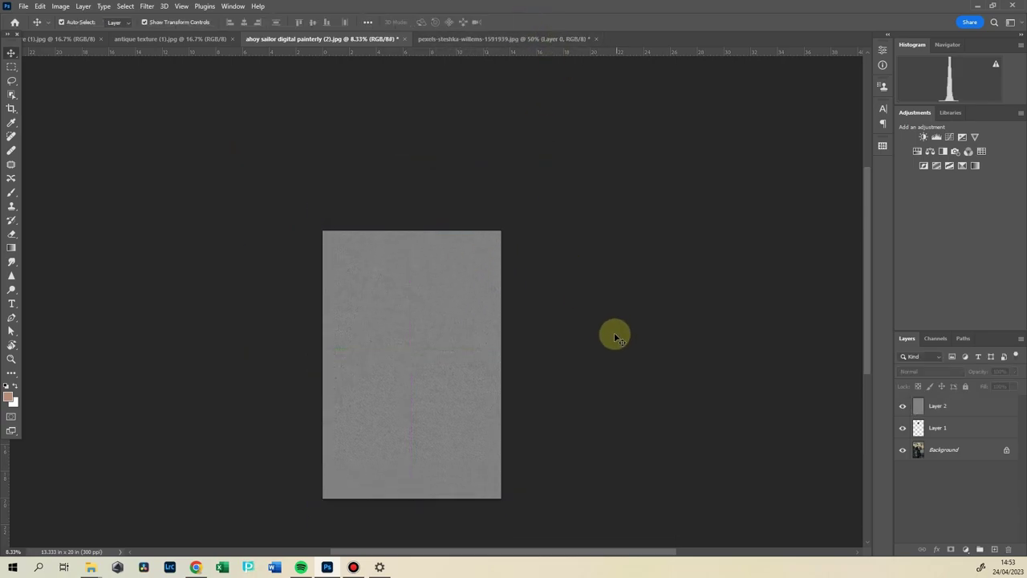
Set the grey texture Layer 2's blend mode to Overlay.
{"action": "key", "text": "ctrl+plus"}
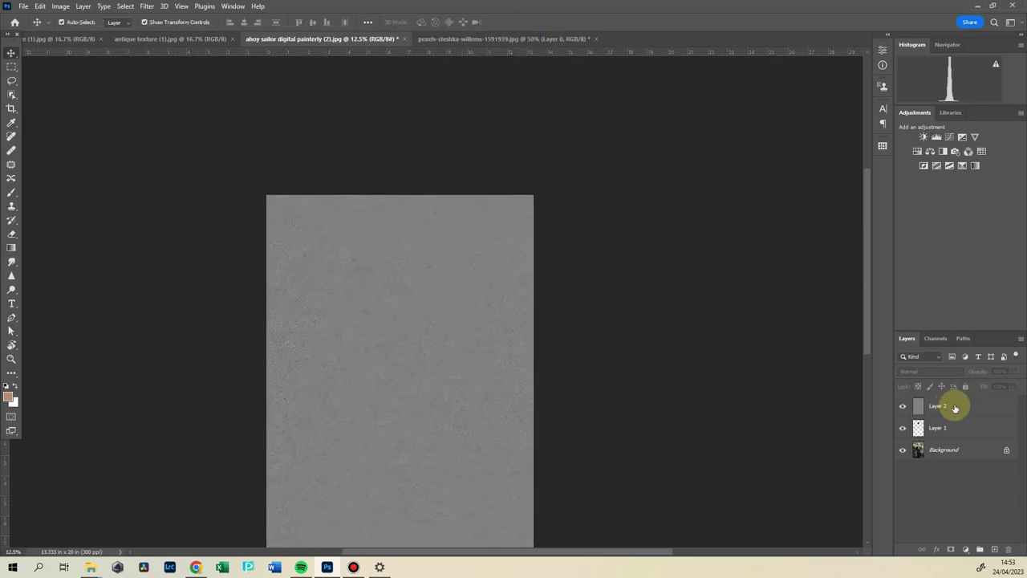
{"action": "left_click", "coordinate": [952, 406]}
{"action": "left_click", "coordinate": [942, 370]}
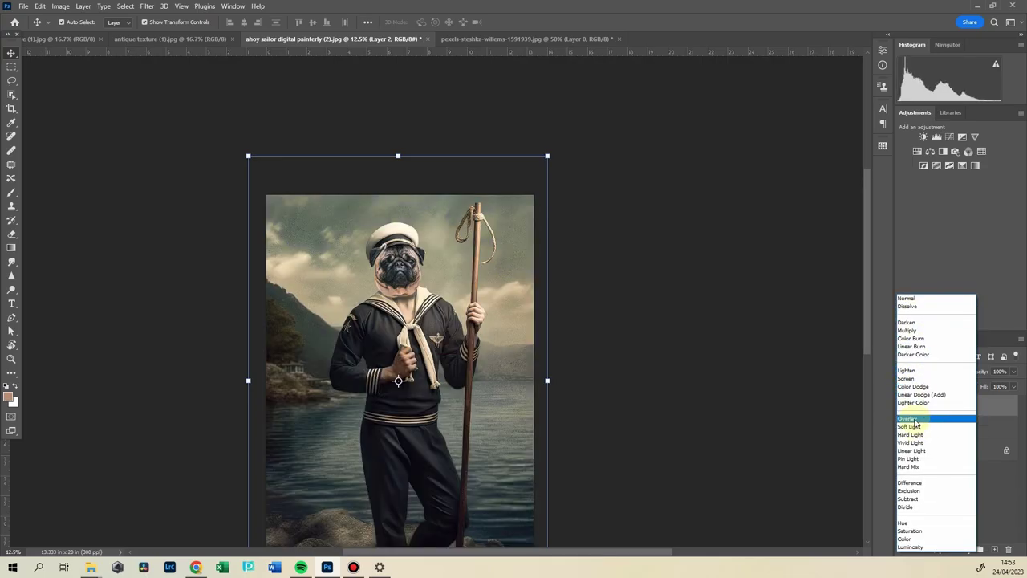
{"action": "left_click", "coordinate": [915, 418]}
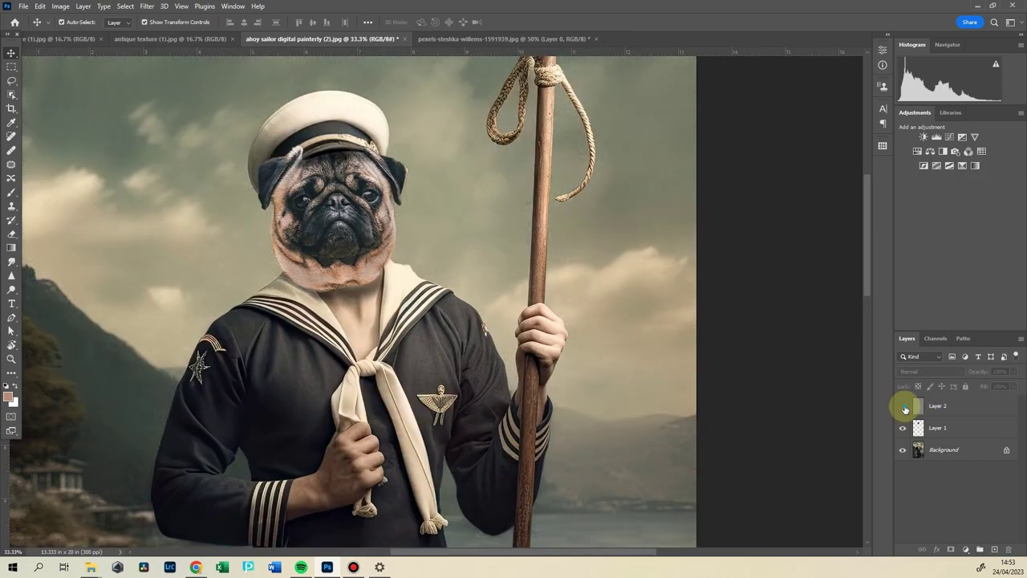
{"action": "left_click", "coordinate": [903, 406]}
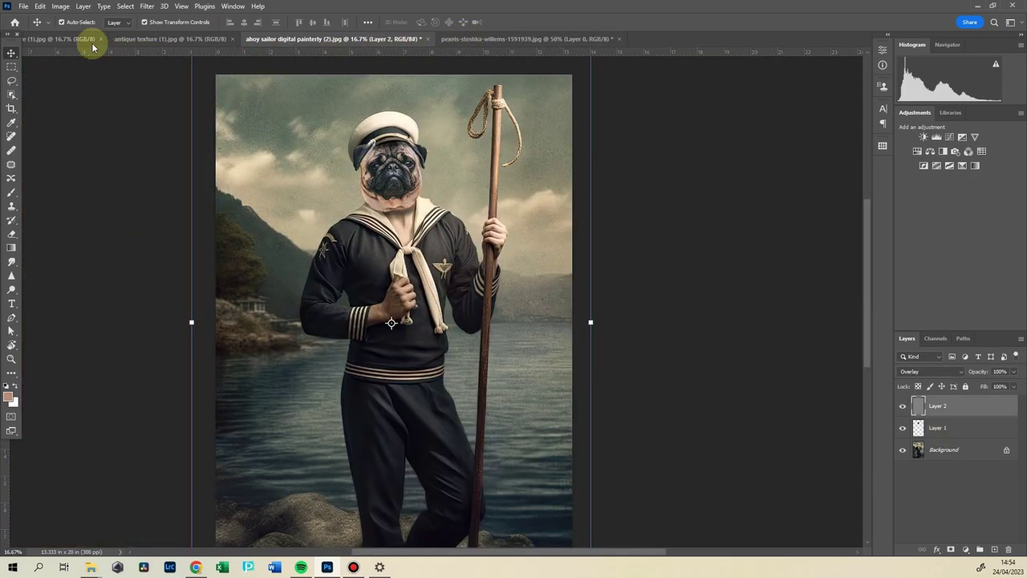
Bring the rusty antique texture into the sailor portrait as Layer 3.
{"action": "left_click", "coordinate": [64, 40]}
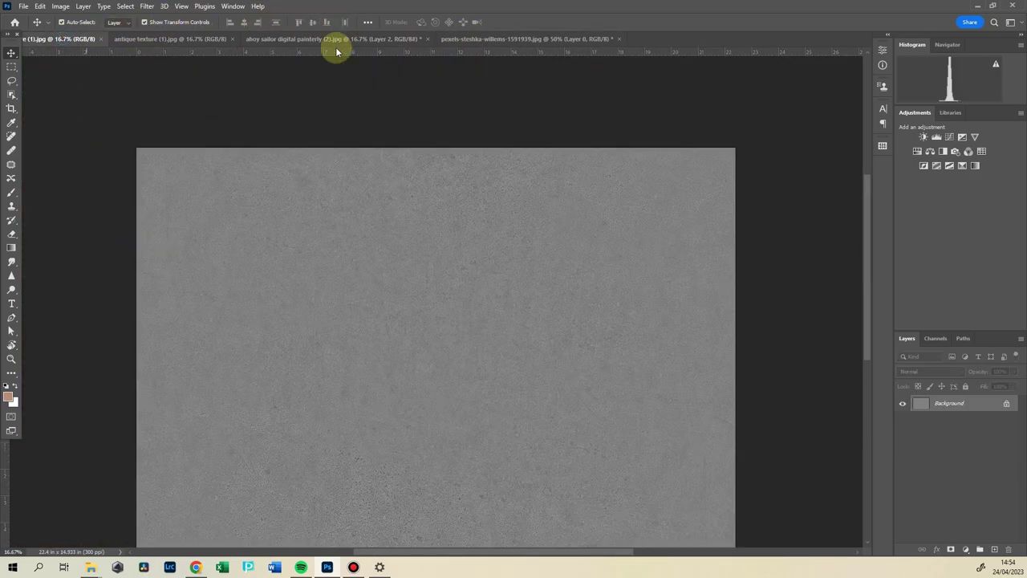
{"action": "left_click", "coordinate": [160, 39]}
{"action": "left_click_drag", "start_coordinate": [259, 271], "coordinate": [562, 281]}
{"action": "left_click_drag", "start_coordinate": [666, 371], "coordinate": [303, 321]}
{"action": "key", "text": "ctrl+minus"}
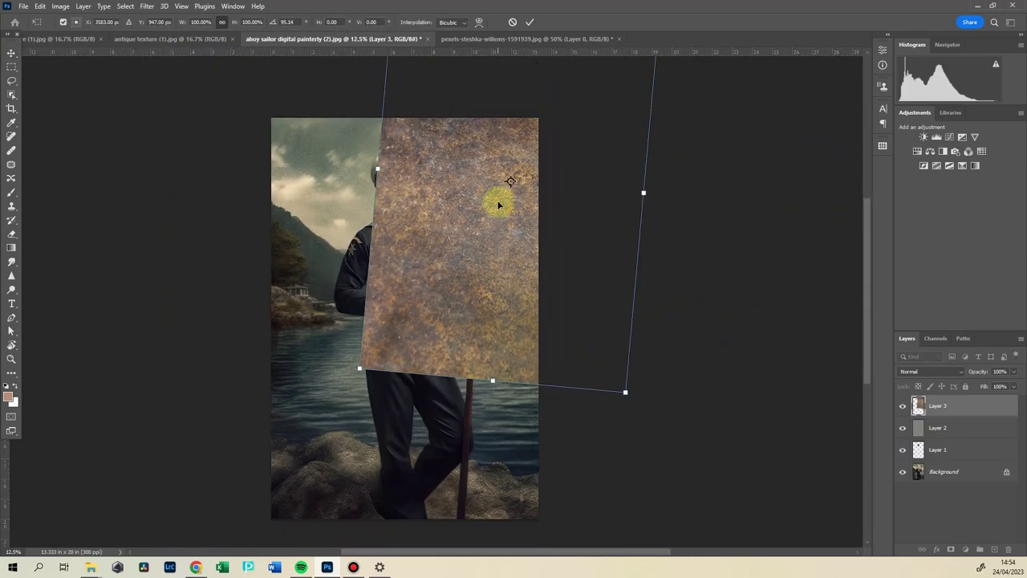
{"action": "key", "text": "Escape"}
Set Layer 3 to Soft Light blend mode at 42% opacity.
{"action": "left_click", "coordinate": [944, 372]}
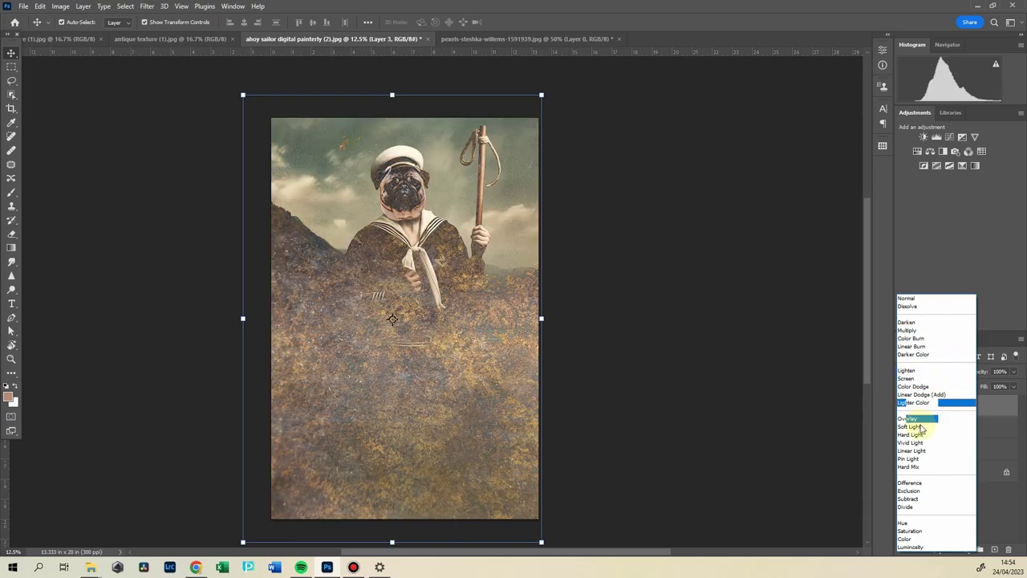
{"action": "left_click", "coordinate": [909, 464]}
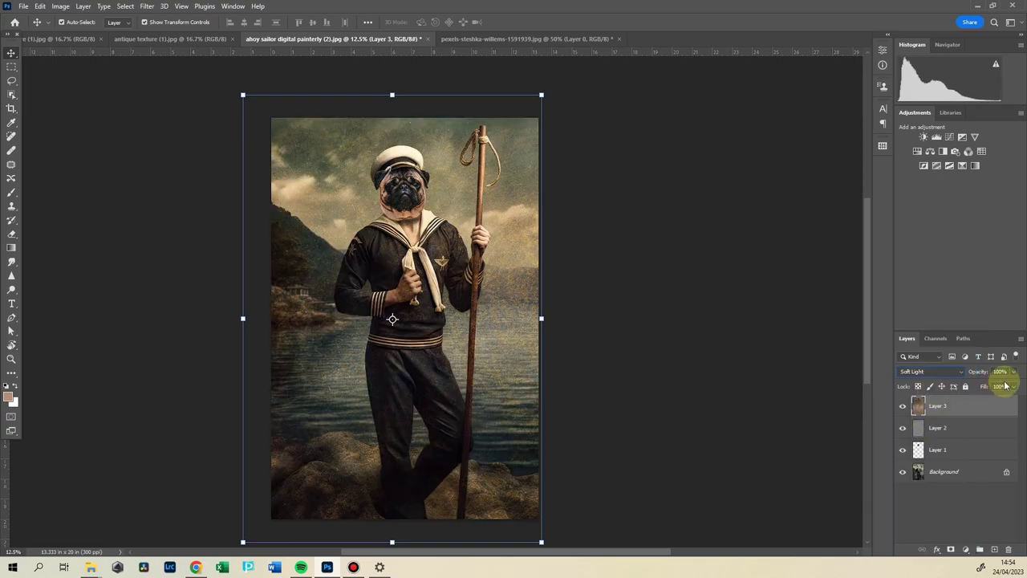
{"action": "left_click", "coordinate": [1013, 371]}
{"action": "mouse_move", "coordinate": [1001, 382]}
{"action": "left_mouse_down"}
{"action": "mouse_move", "coordinate": [972, 387]}
{"action": "mouse_move", "coordinate": [986, 389]}
{"action": "left_mouse_up"}
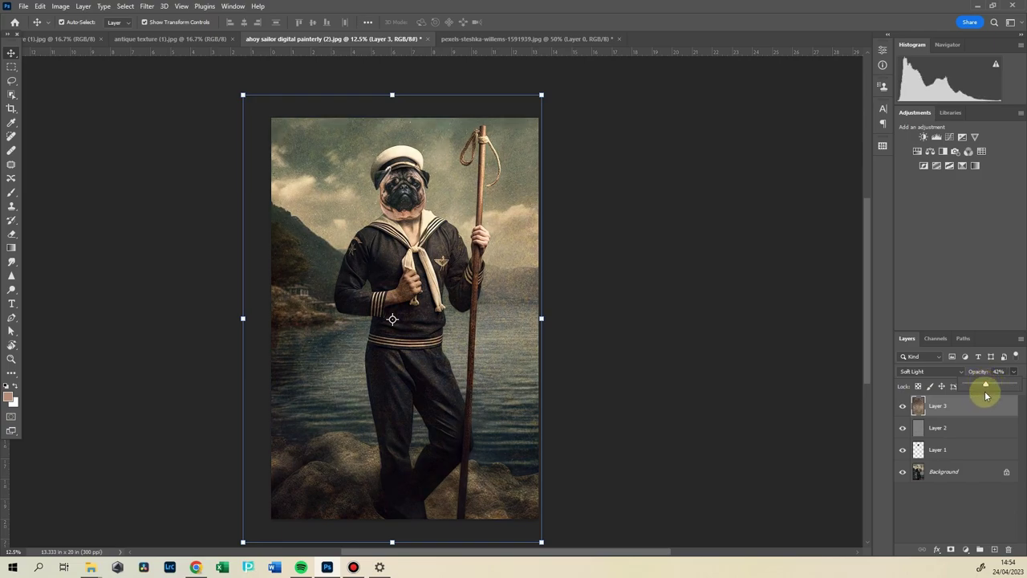
{"action": "left_click", "coordinate": [576, 141]}
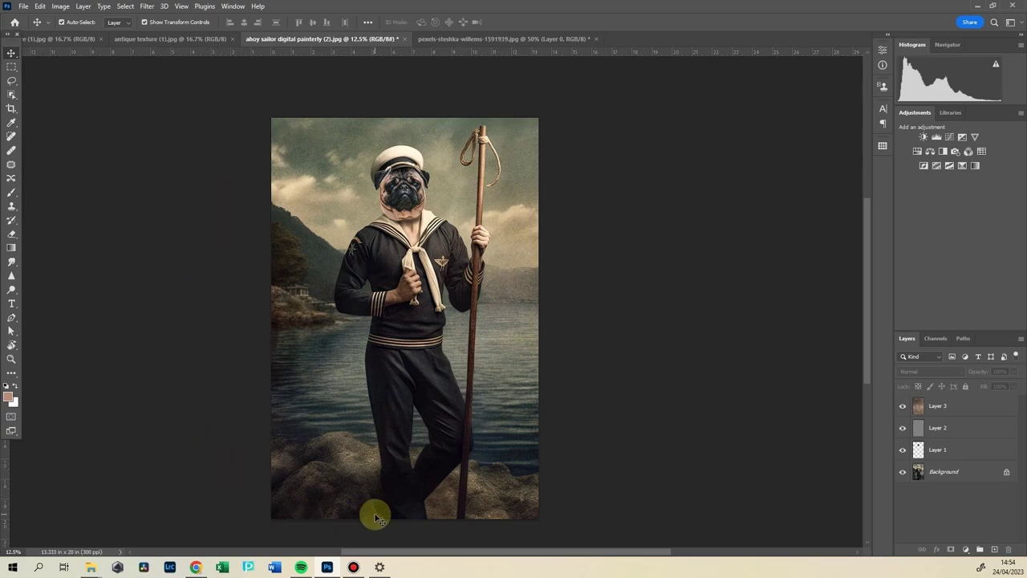
{"action": "left_click", "coordinate": [903, 427]}
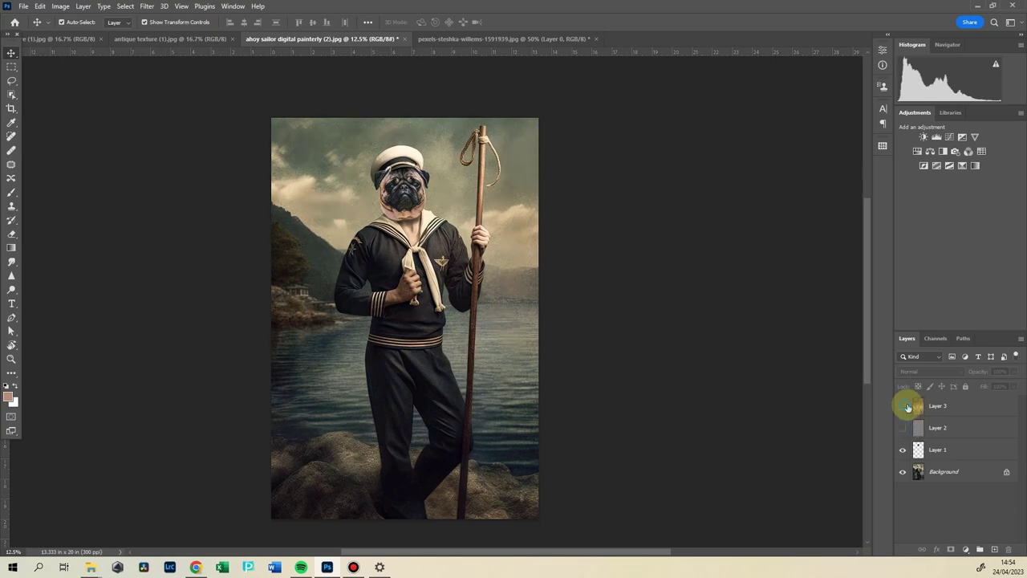
{"action": "left_click", "coordinate": [908, 407]}
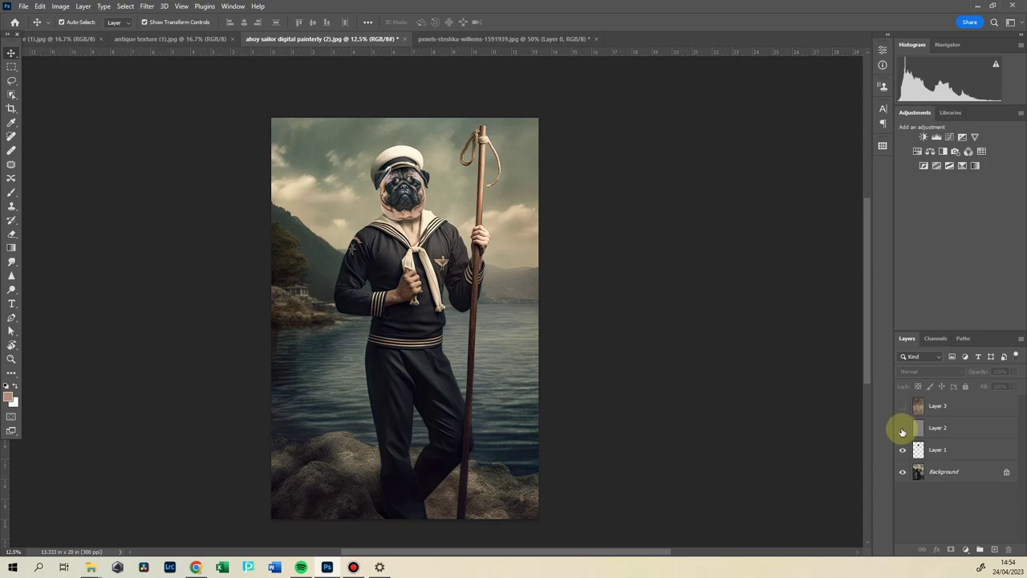
{"action": "left_click", "coordinate": [903, 407]}
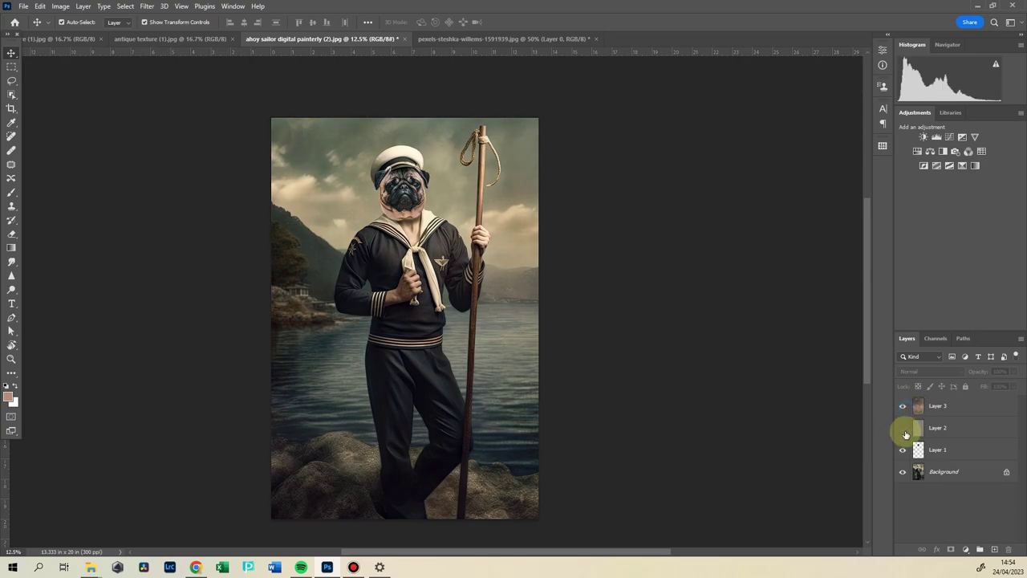
{"action": "left_click", "coordinate": [904, 431]}
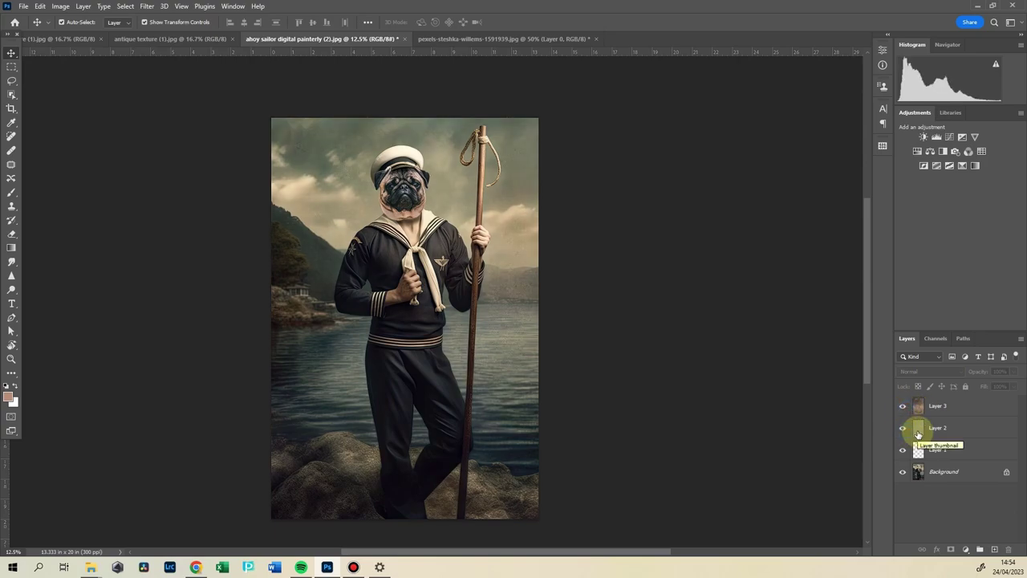